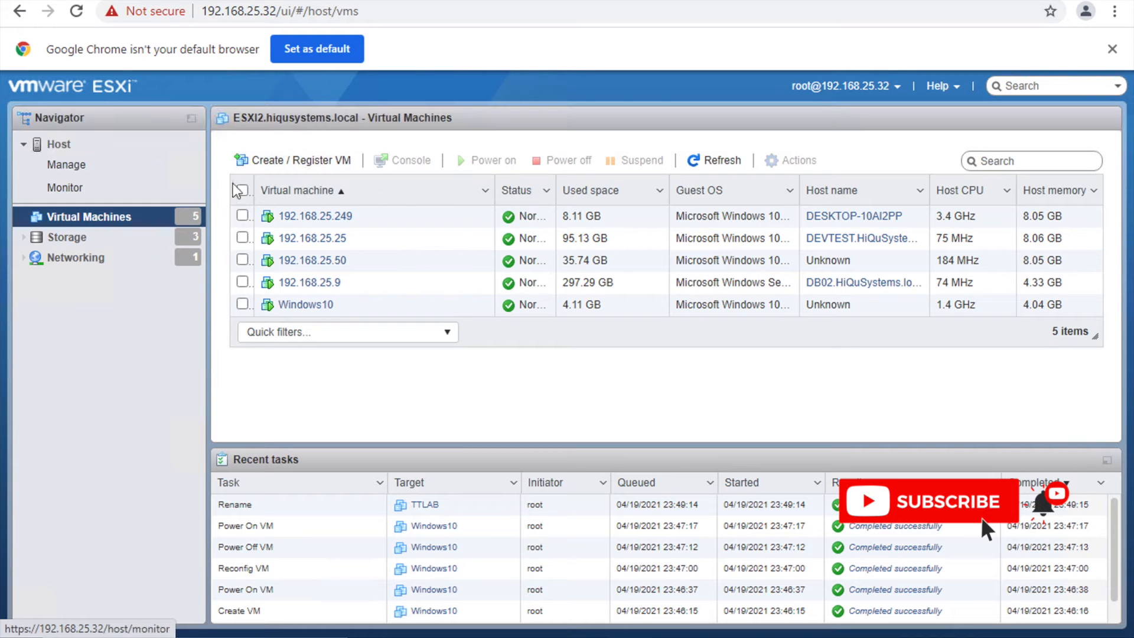
Start creating a new virtual machine and name it Server2019
left_click(272, 165)
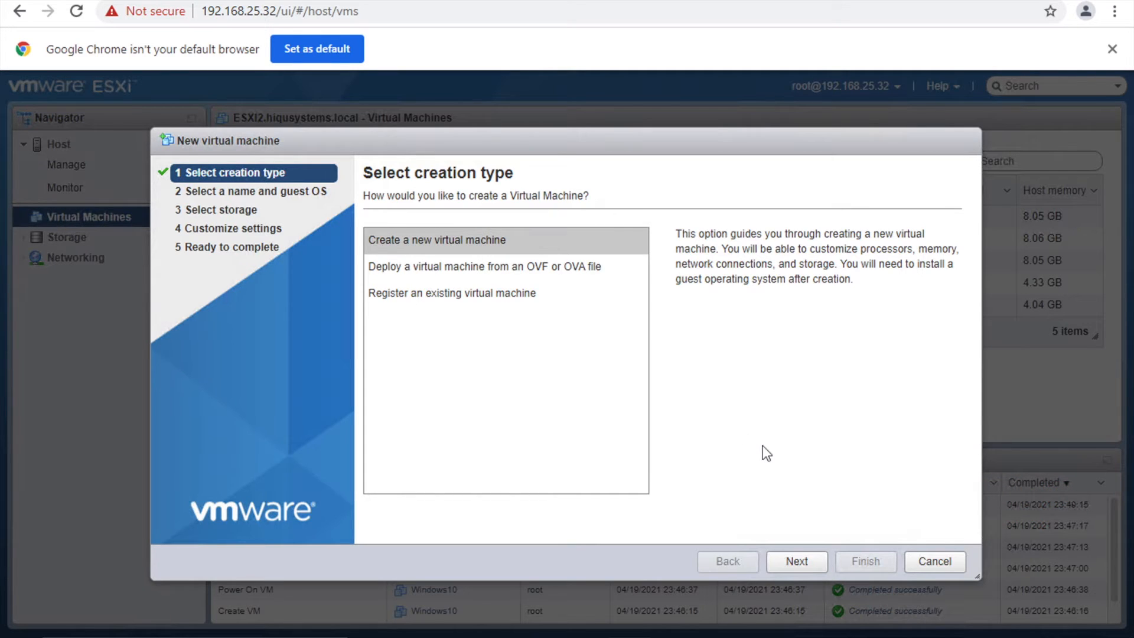
left_click(786, 560)
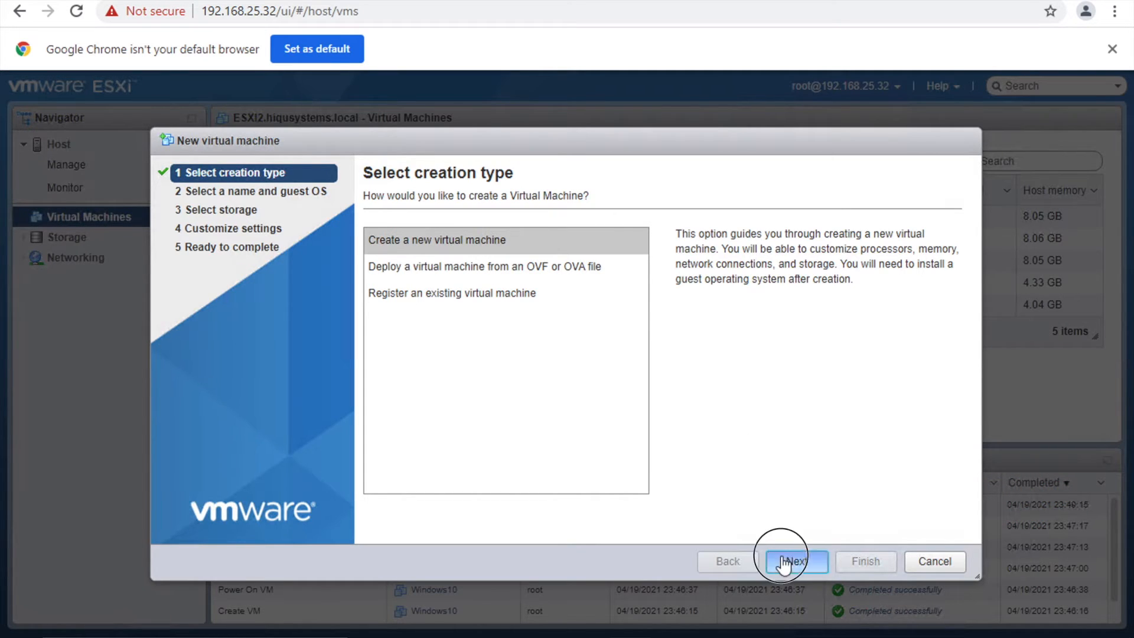
left_click(589, 258)
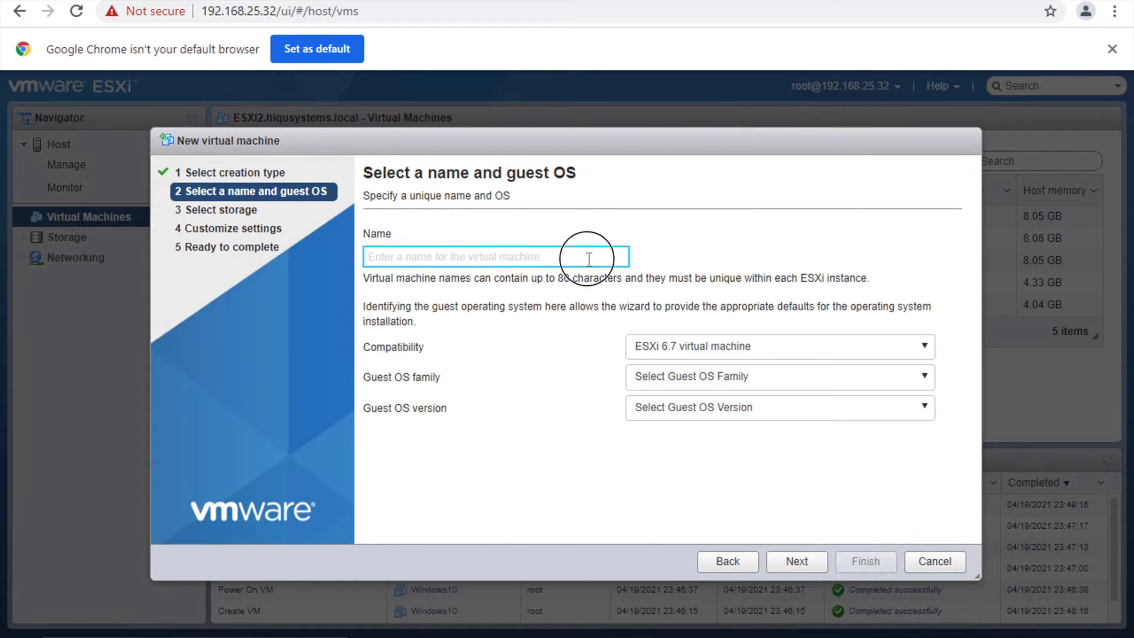
type("Server2019")
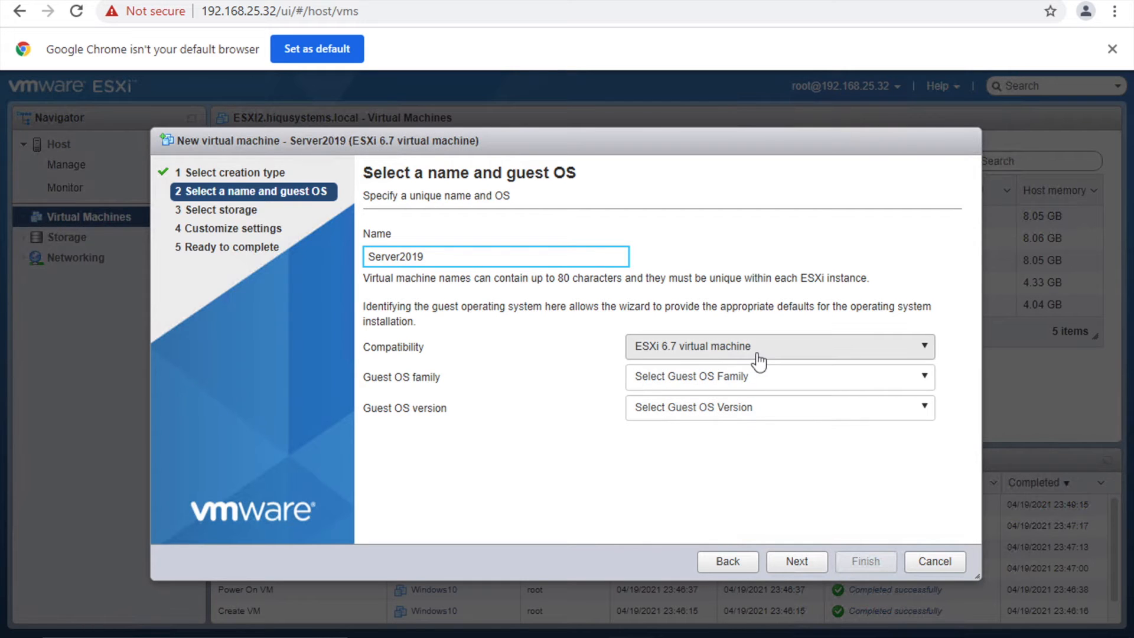
Set the guest OS family to Windows and the version to Microsoft Windows Server 2016 (64-bit), and proceed to storage selection
left_click(751, 389)
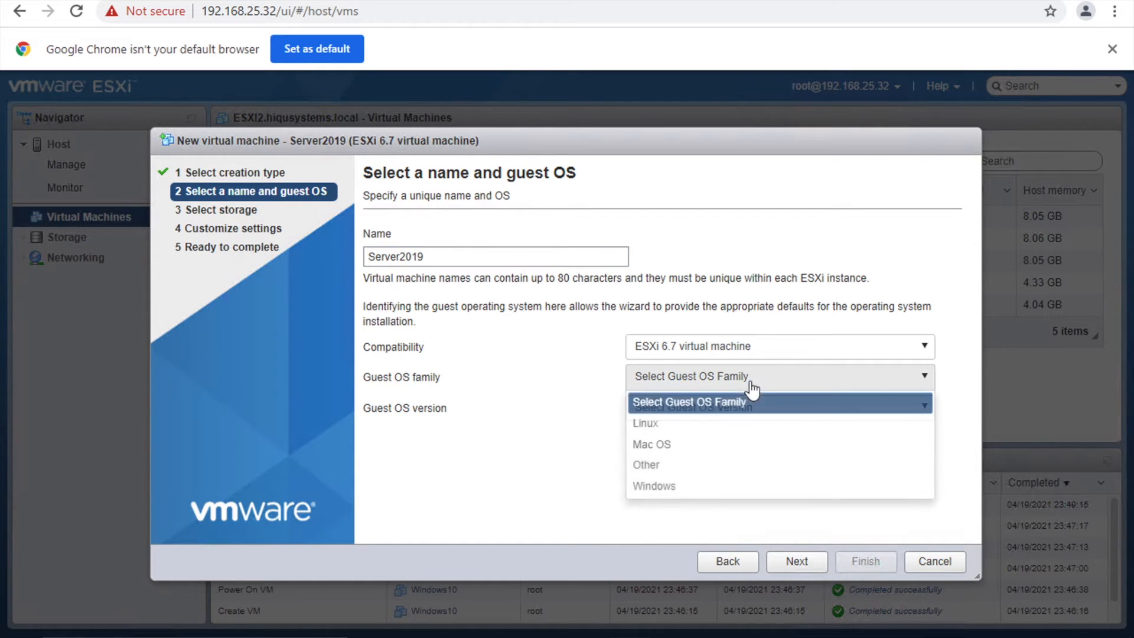
left_click(738, 486)
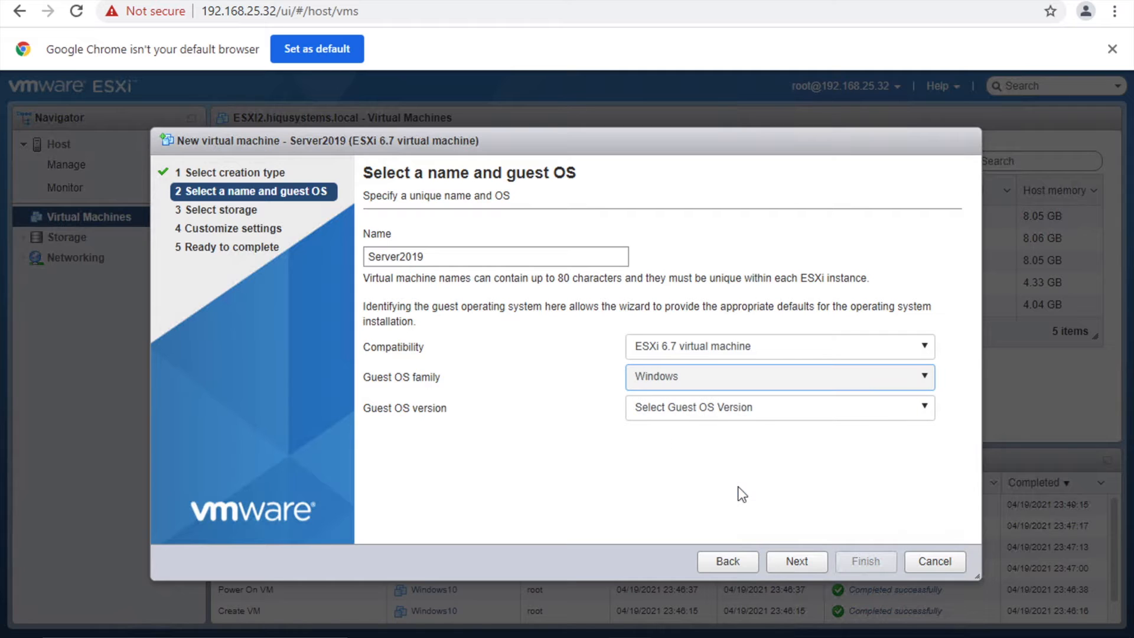
left_click(742, 413)
scroll(841, 517, "down", 1)
scroll(838, 509, "down", 5)
scroll(839, 510, "down", 5)
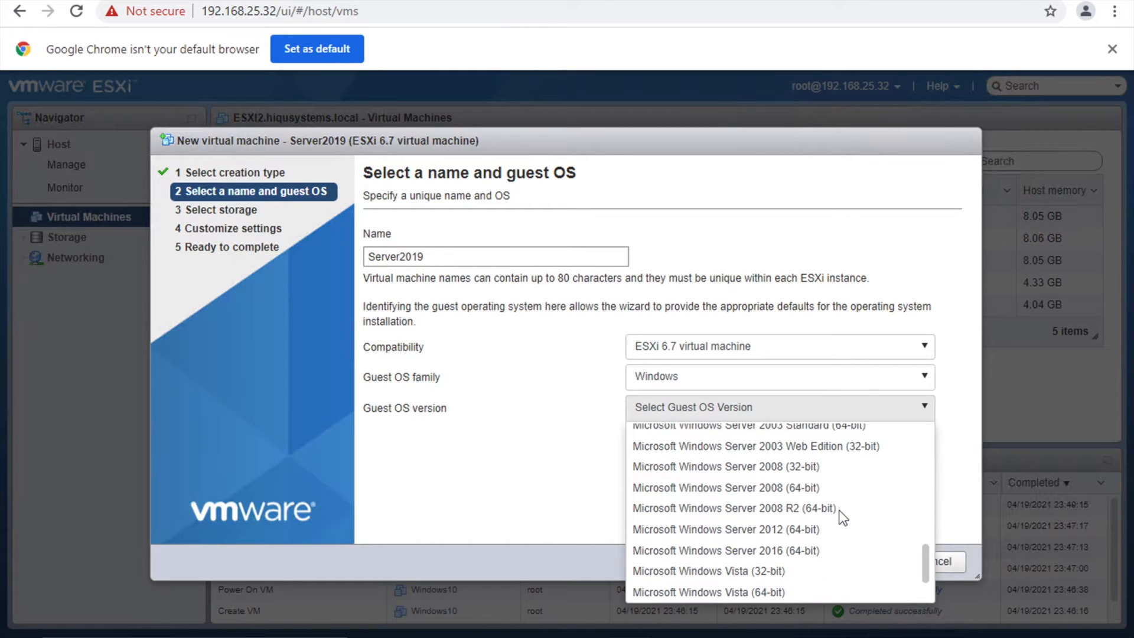
scroll(838, 509, "down", 1)
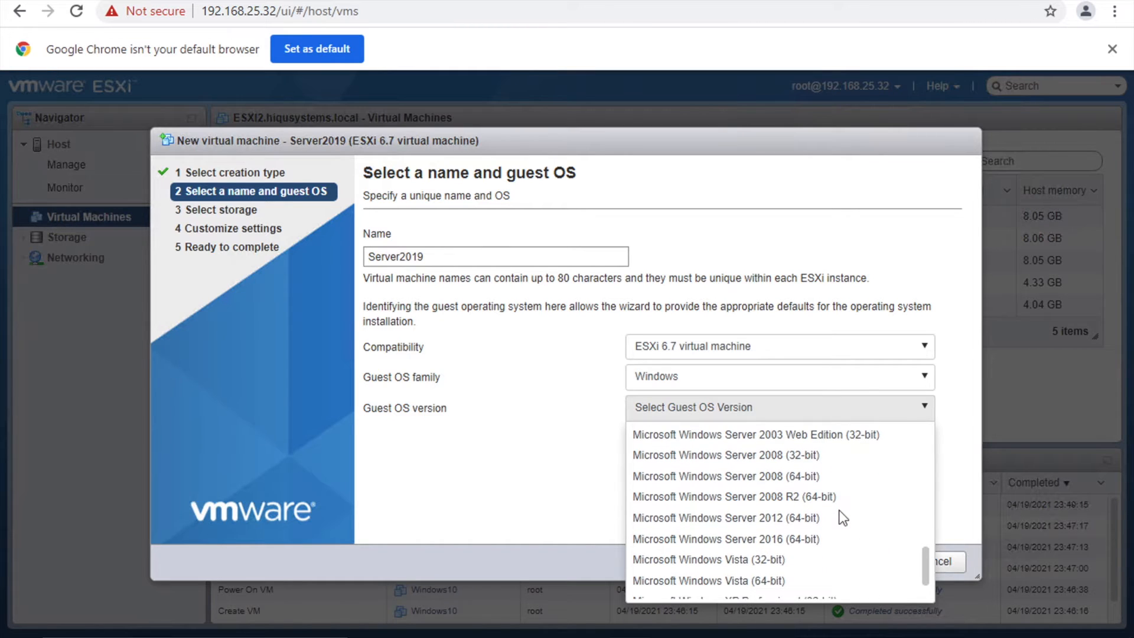
left_click(791, 539)
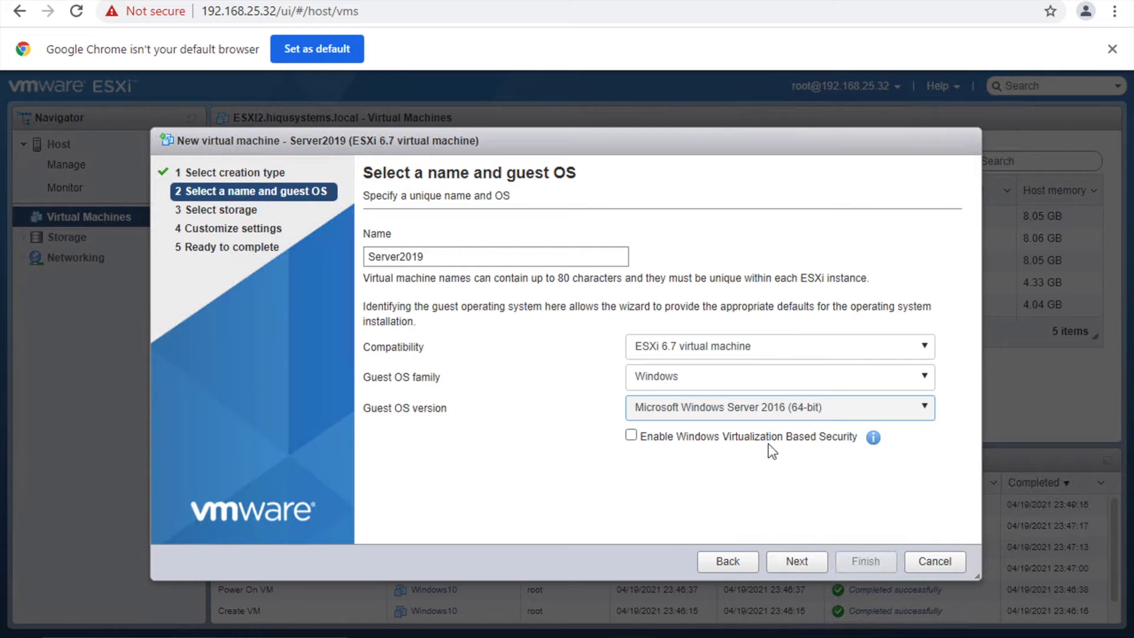
left_click(795, 562)
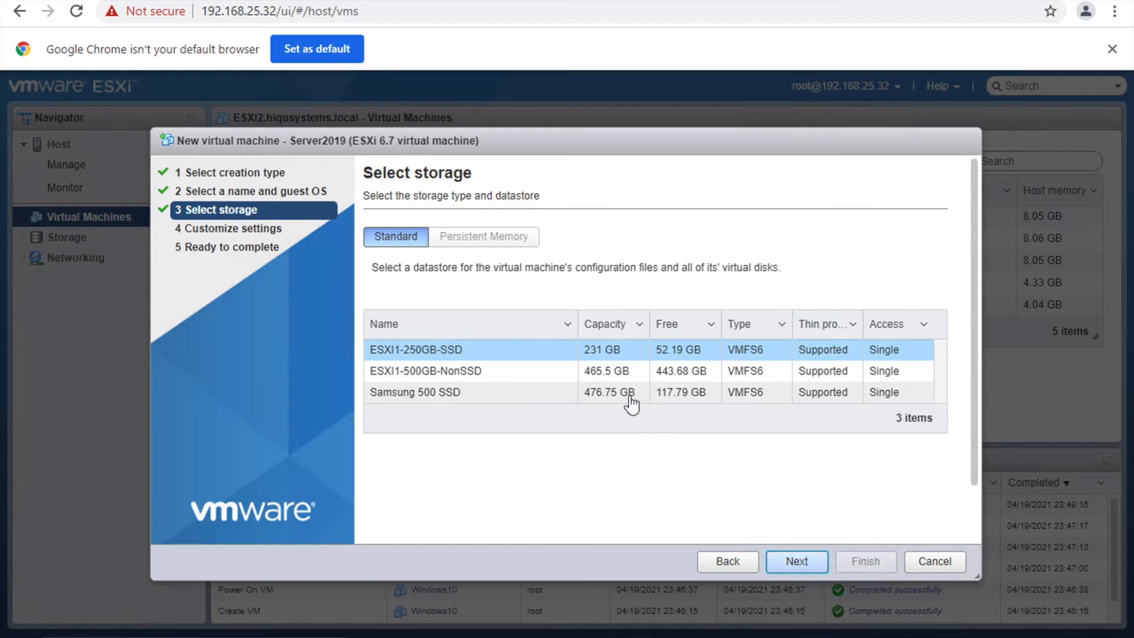
Choose the ESXI1-250GB-SSD datastore for the virtual machine and proceed to the hardware settings
left_click(537, 396)
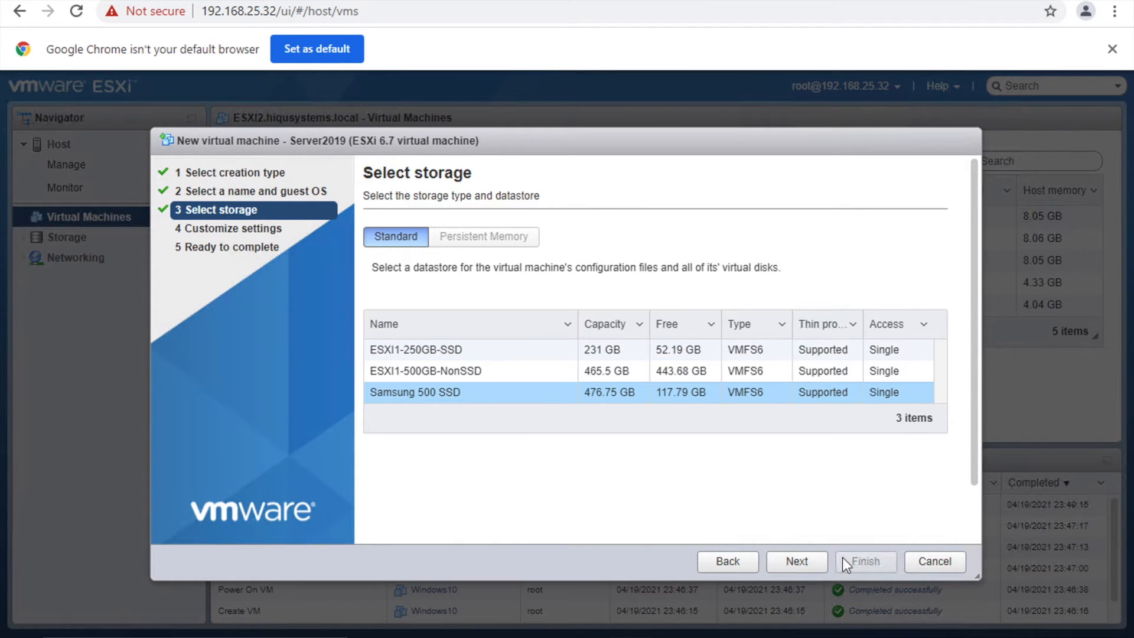
left_click(557, 354)
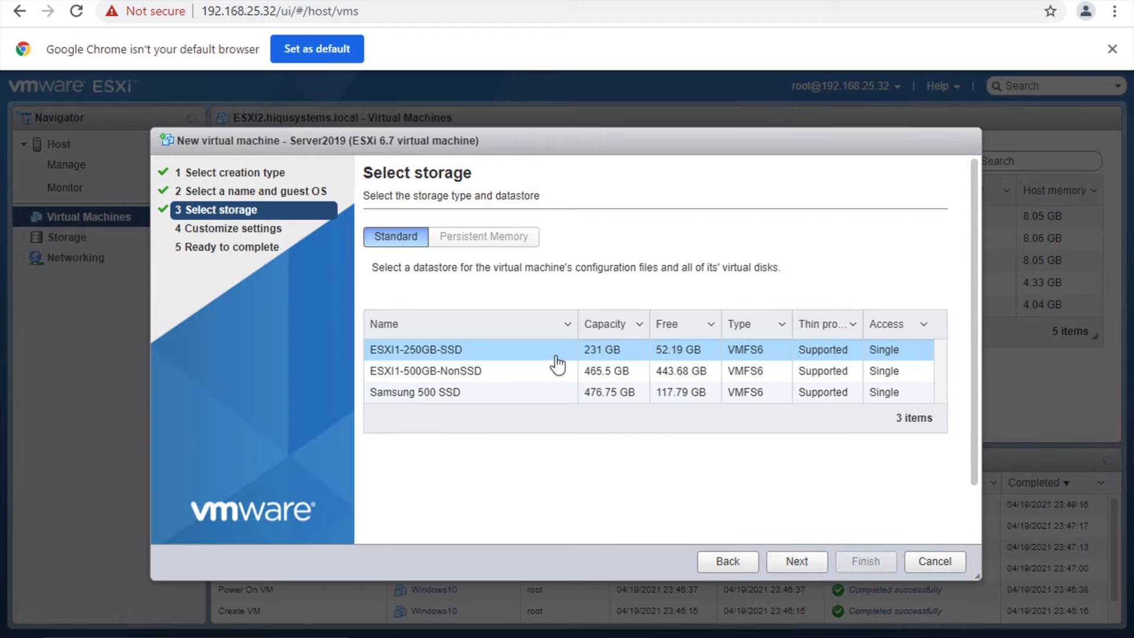
left_click(795, 564)
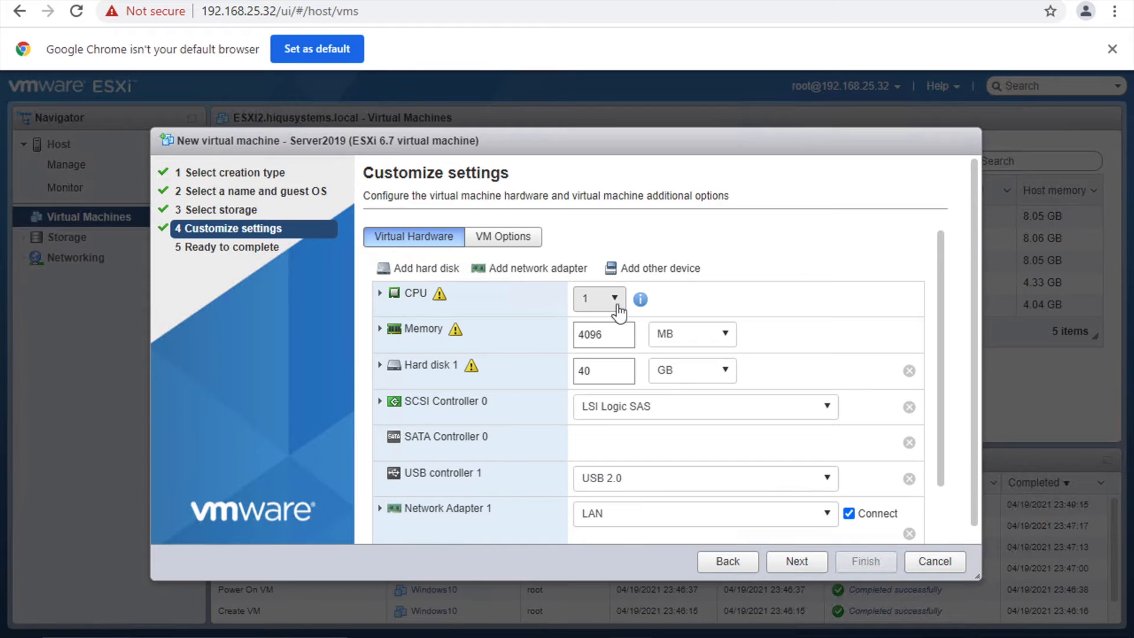
Set the virtual machine's CPU count to 2
left_click(613, 306)
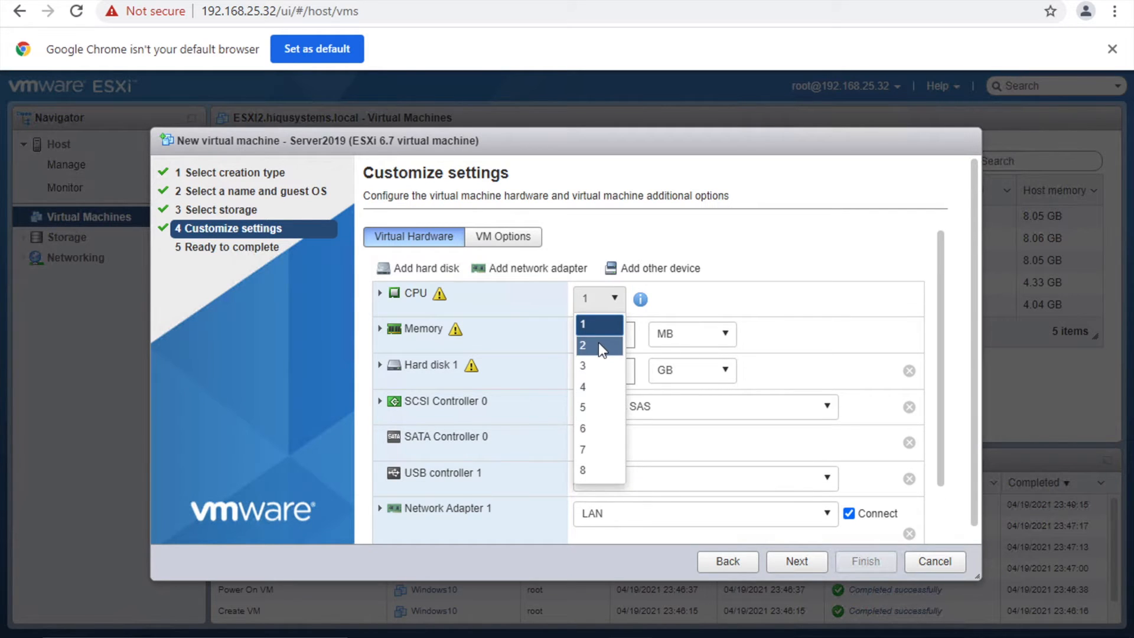
left_click(601, 347)
left_click_drag(631, 334, 449, 340)
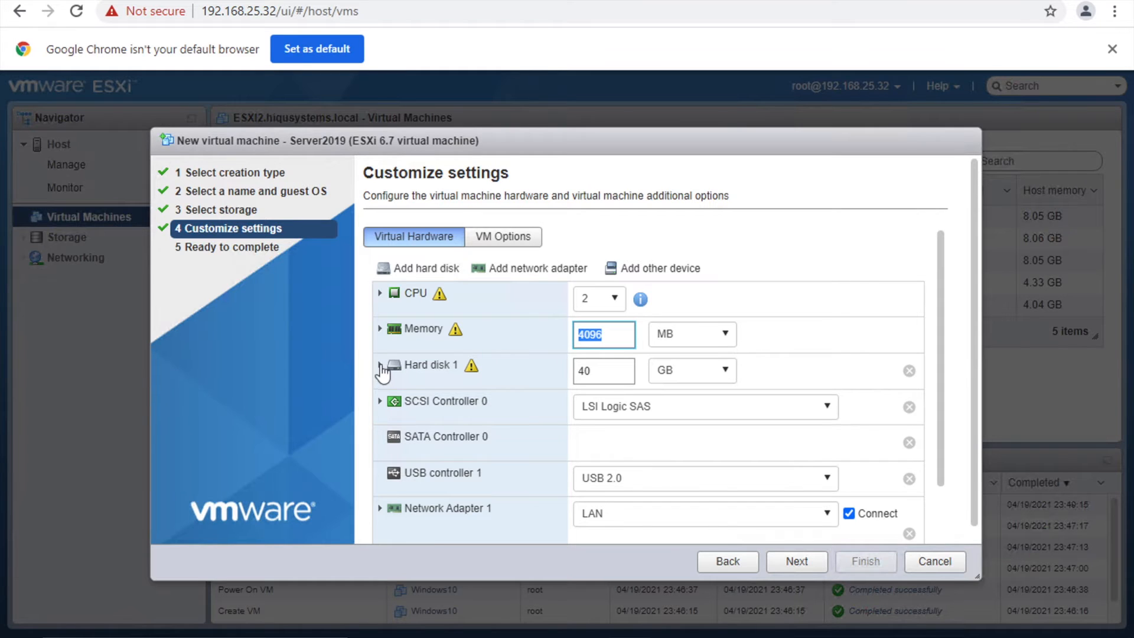
Set Hard disk 1 to 30 GB with thin provisioning
left_click(380, 365)
left_click_drag(595, 372, 505, 377)
type("30")
left_click(579, 476)
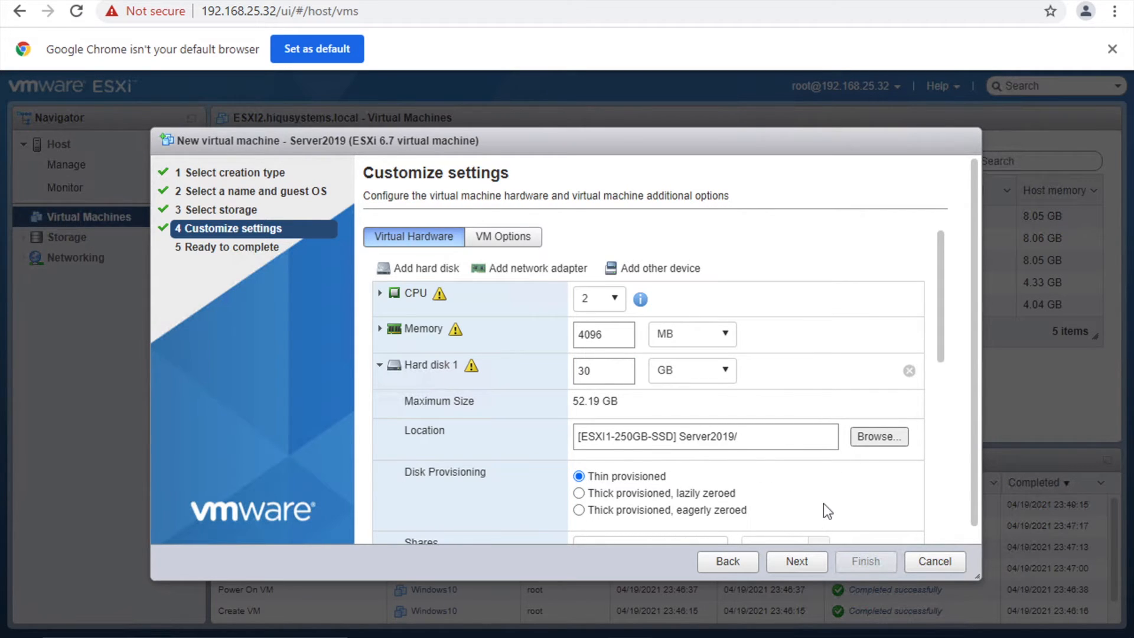
Attach the SW_DVD9_Win_Server_STD_CORE_2019 ISO from the ISO folder of the ESXI1-500GB-NonSSD datastore to CD/DVD Drive 1
scroll(823, 503, "down", 5)
scroll(823, 503, "down", 4)
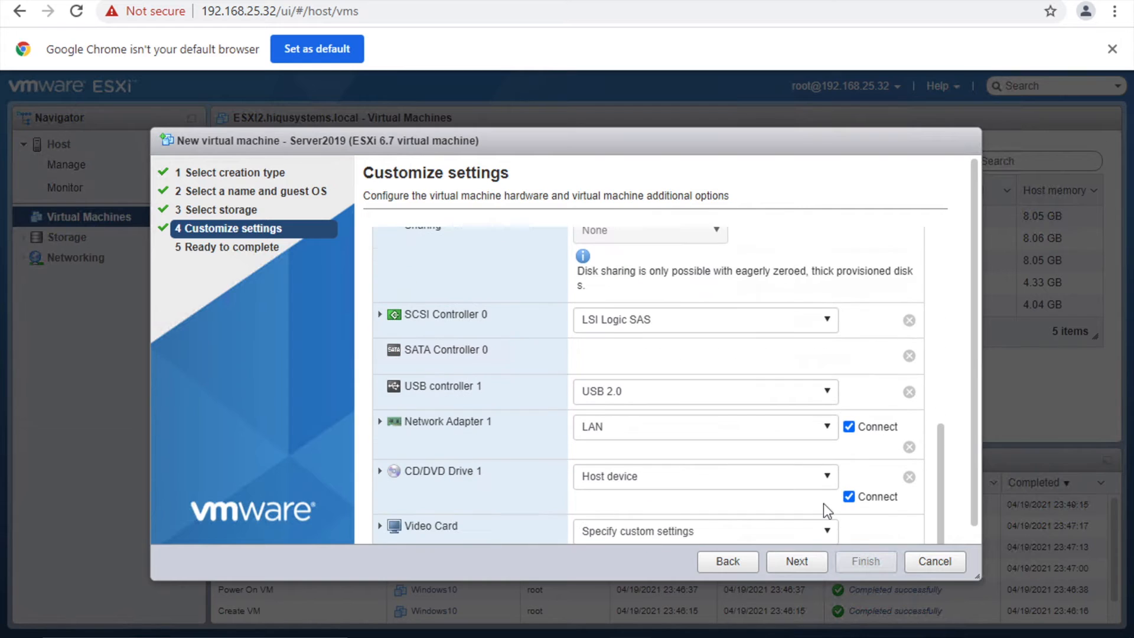
left_click(529, 498)
left_click(728, 460)
left_click(697, 495)
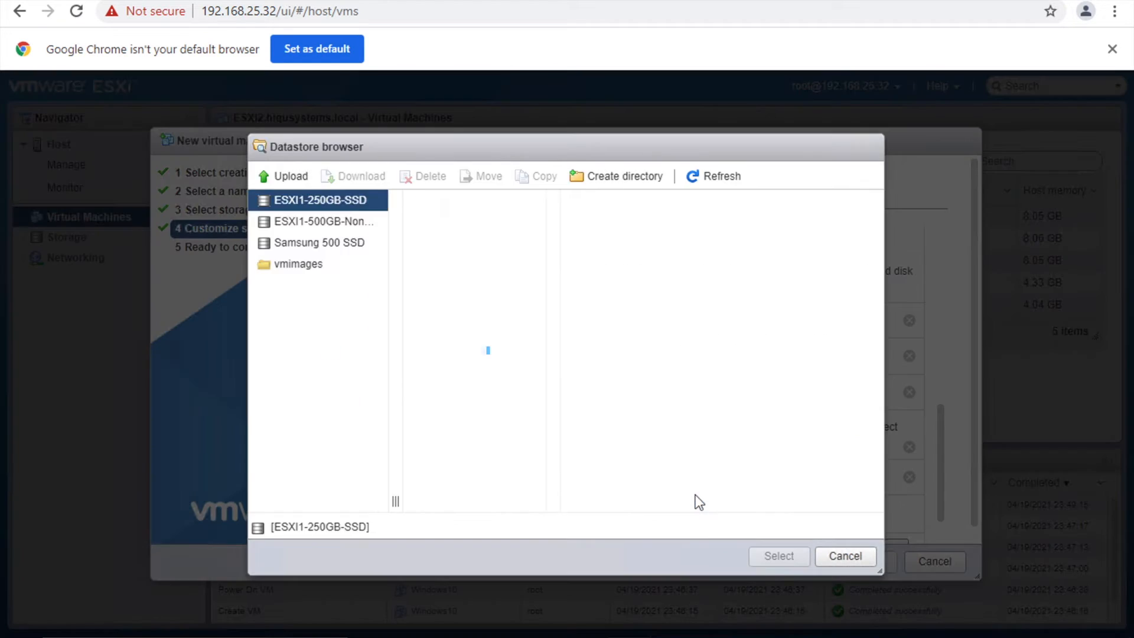
left_click(354, 223)
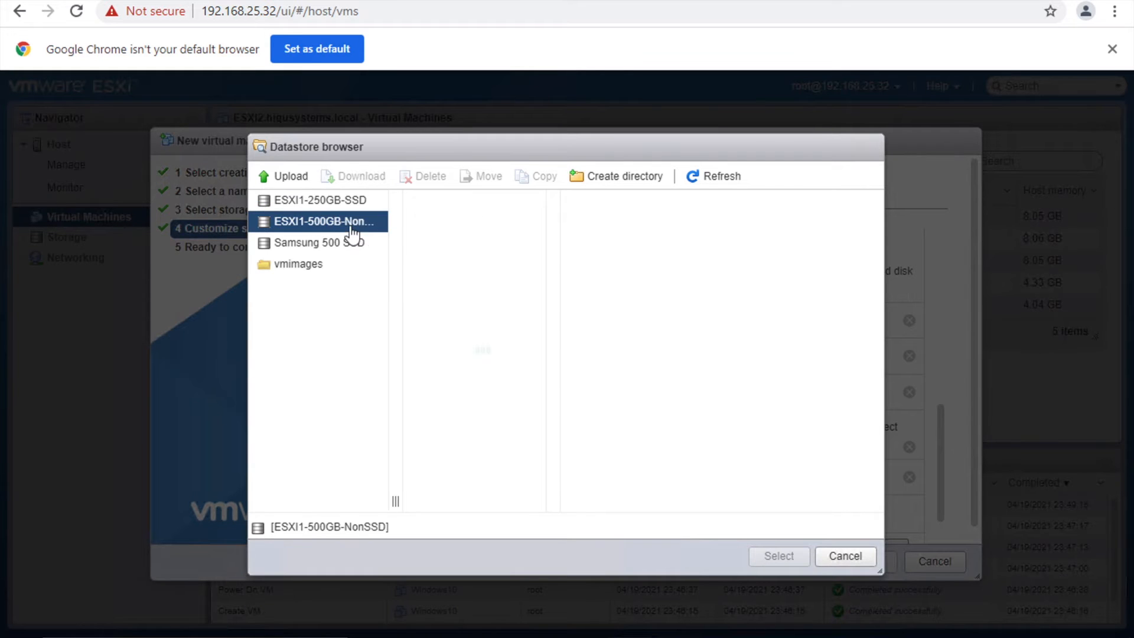
left_click(440, 222)
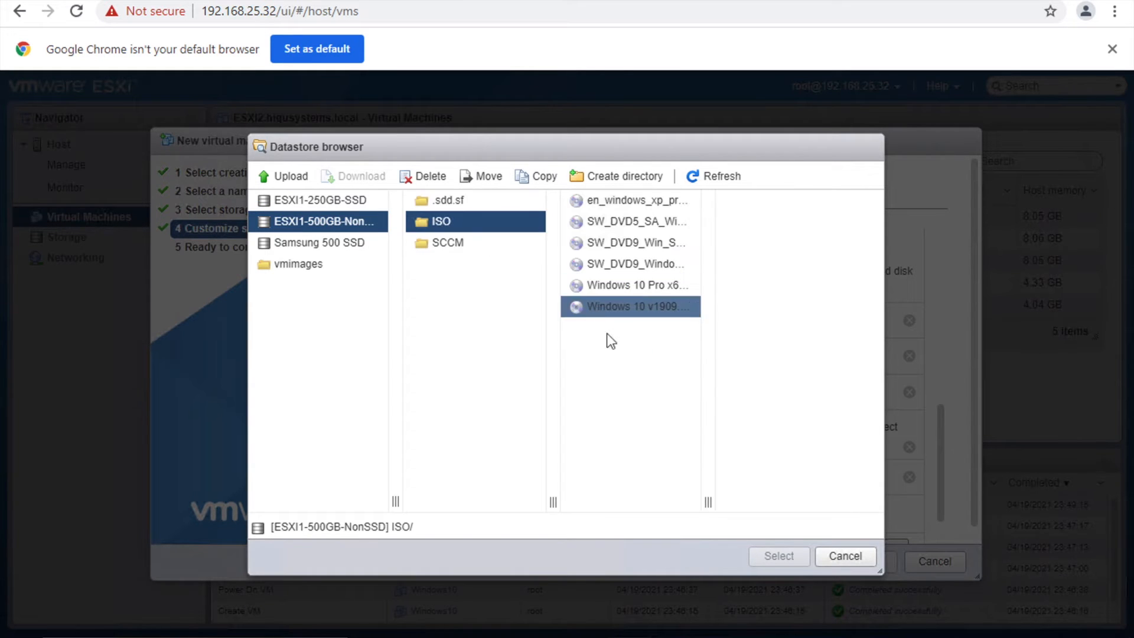
left_click_drag(708, 503, 871, 503)
left_click(758, 250)
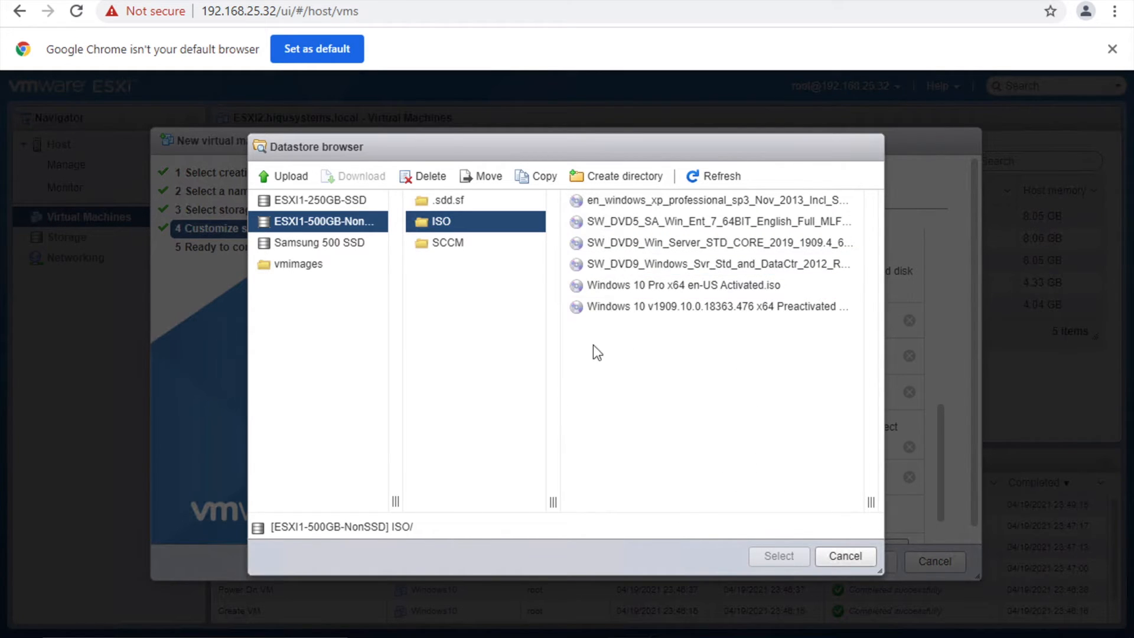
left_click(679, 247)
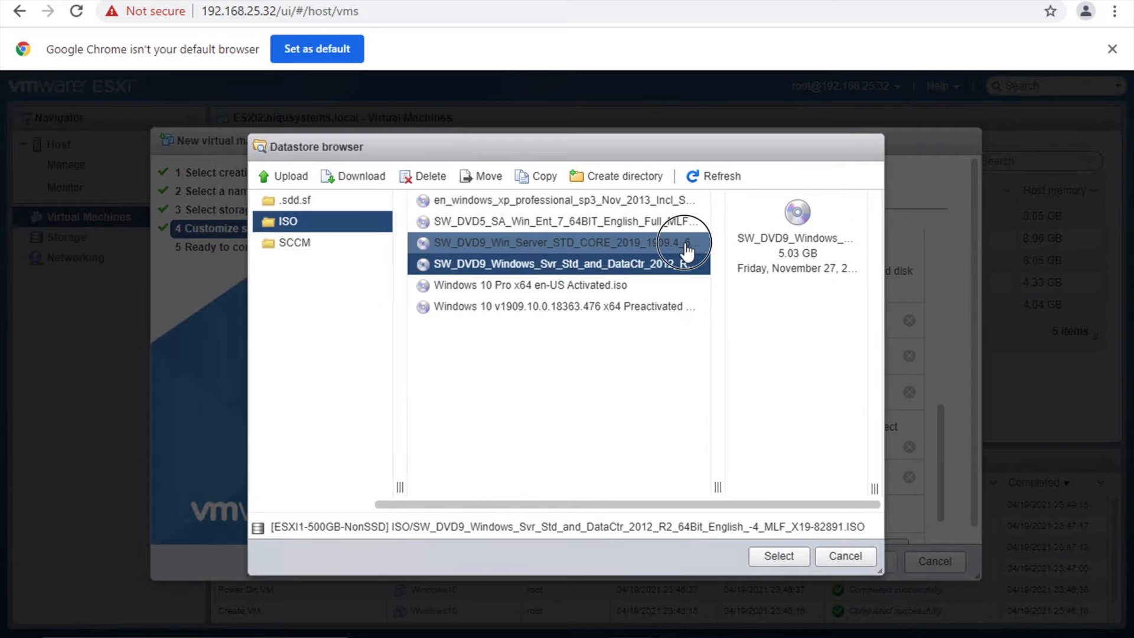
left_click(776, 557)
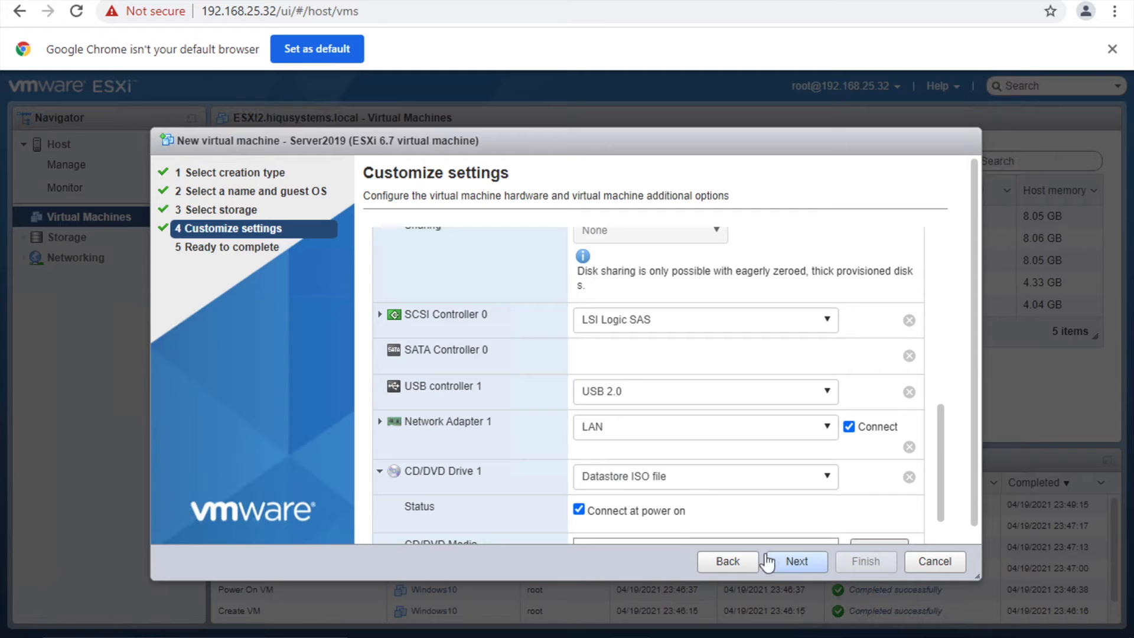
Review the Server2019 configuration summary and finish creating the virtual machine
left_click(809, 573)
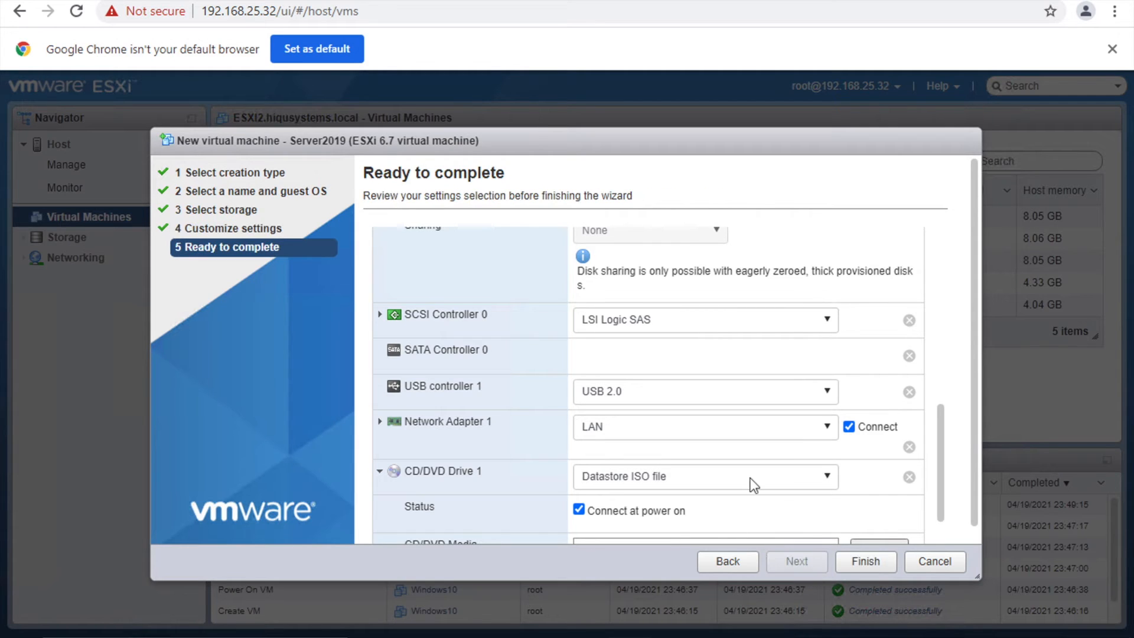
scroll(726, 419, "down", 3)
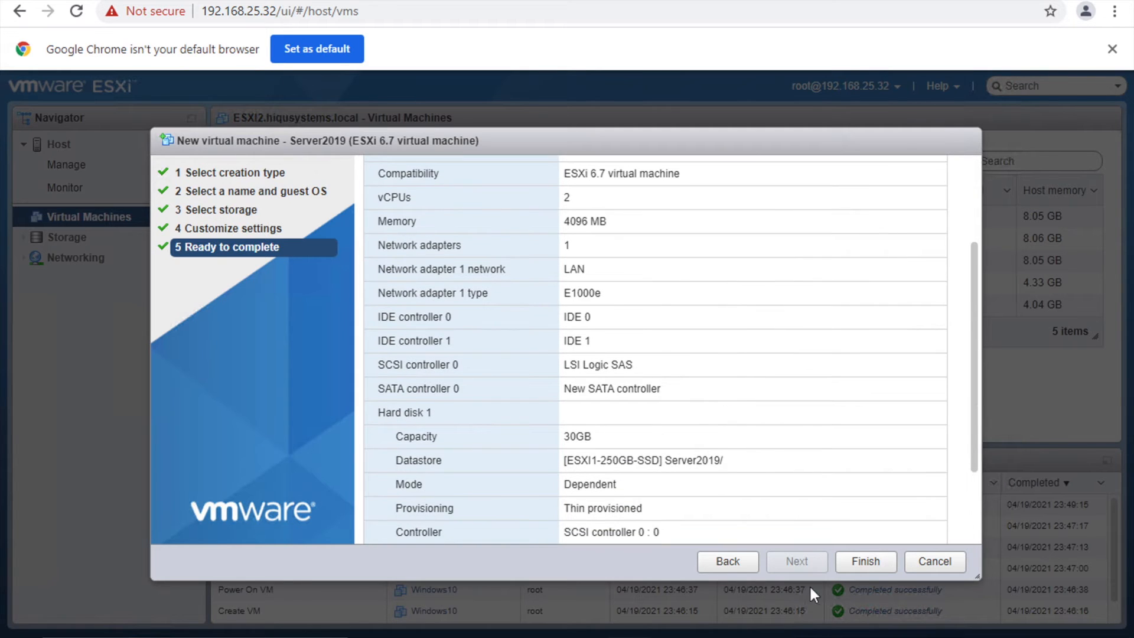
left_click(863, 562)
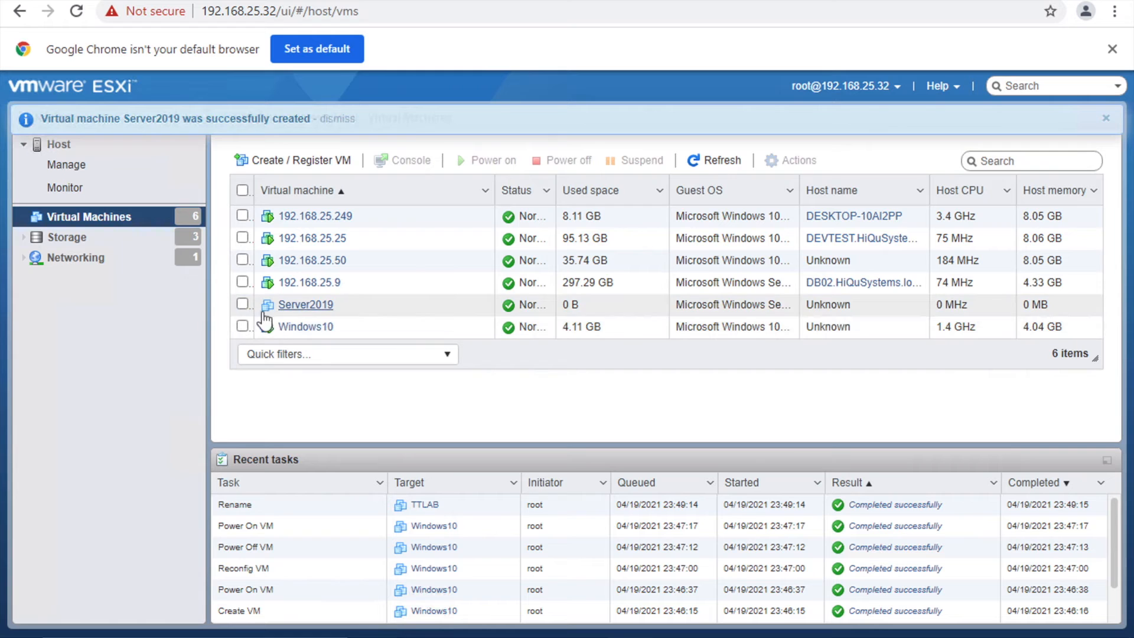
Change the Server2019 virtual machine's boot firmware to BIOS (Recommended) and save its settings
left_click(245, 305)
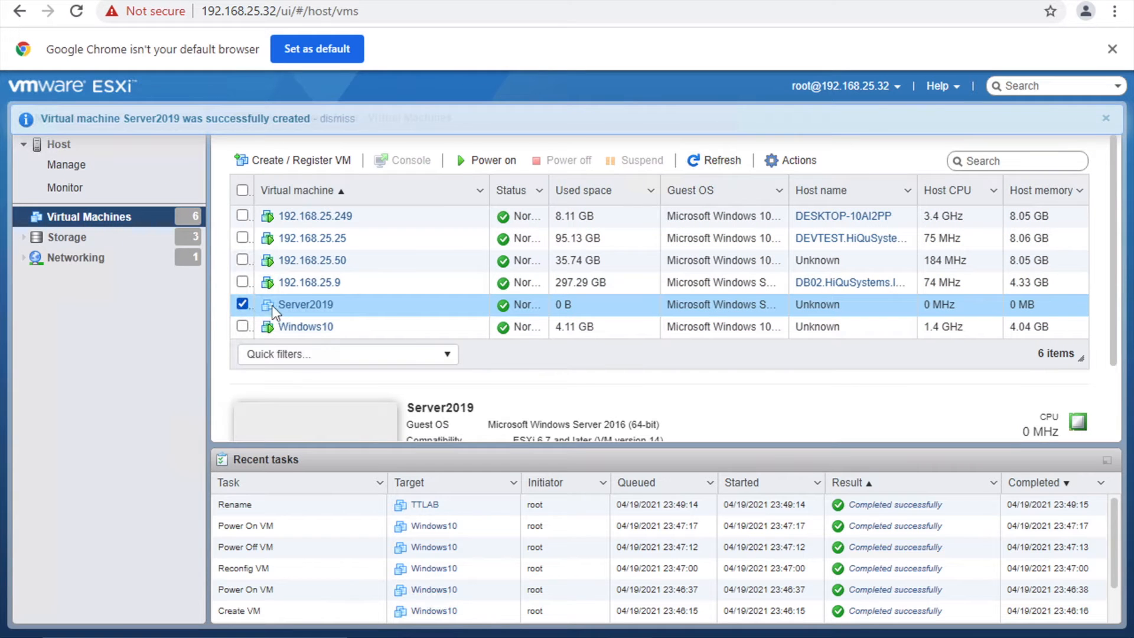
left_click(790, 163)
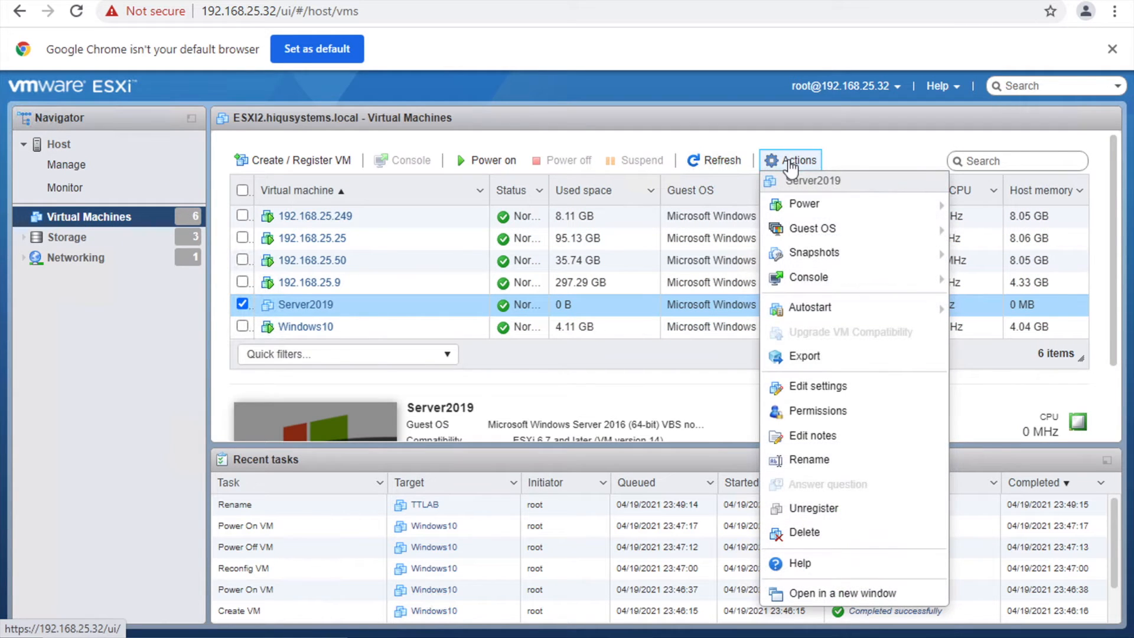
left_click(838, 390)
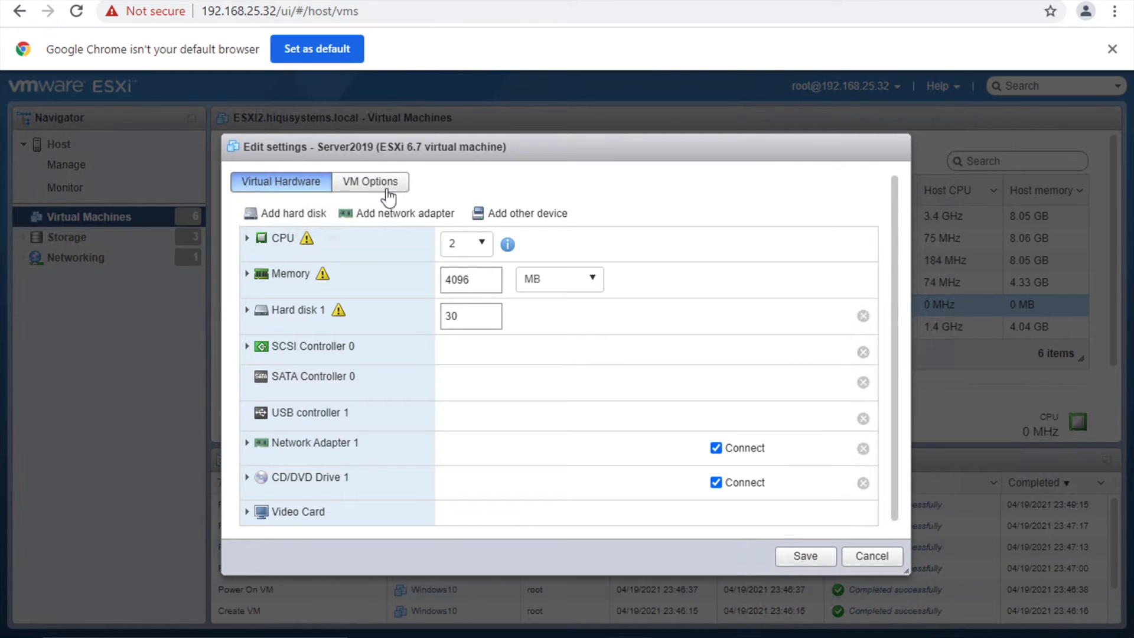
left_click(383, 185)
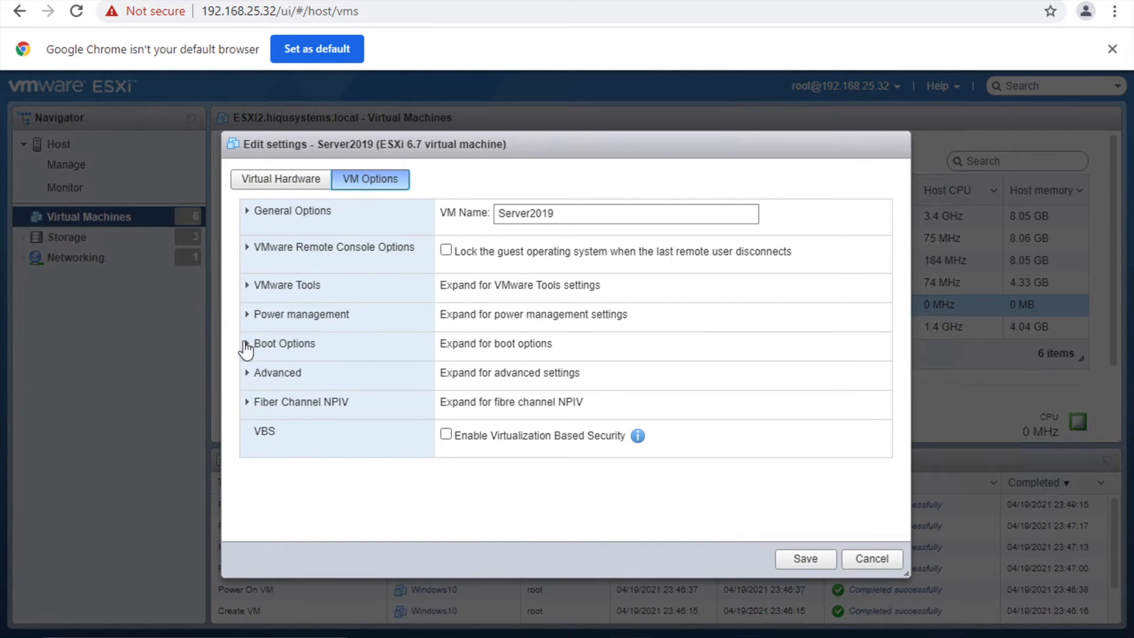
left_click(248, 344)
left_click(479, 399)
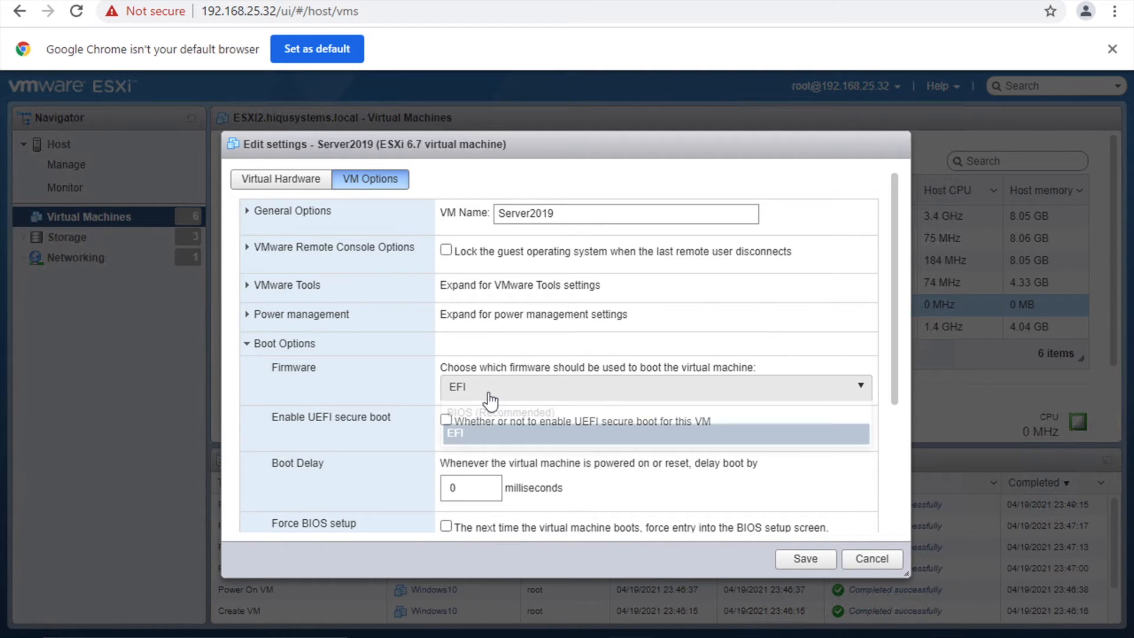
left_click(502, 411)
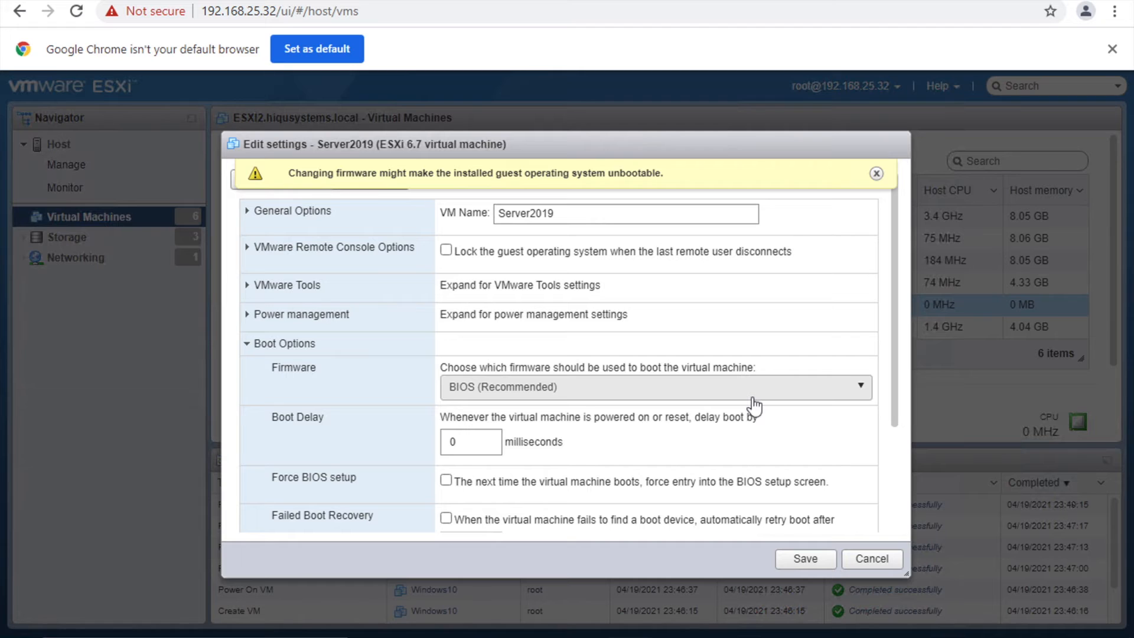
left_click(813, 557)
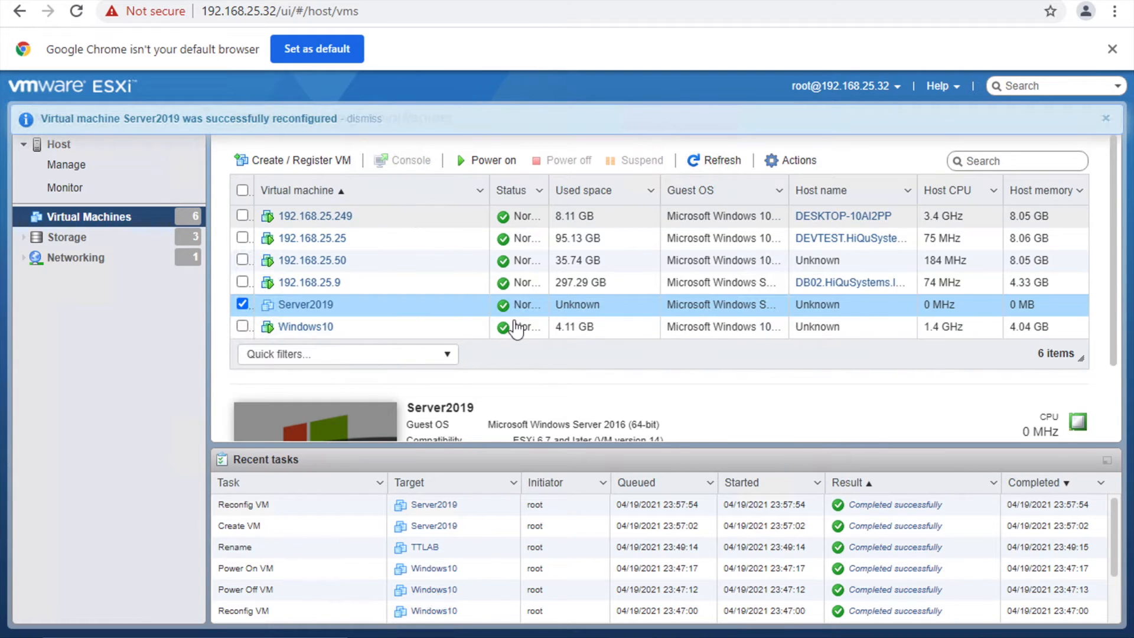
Power on the Server2019 virtual machine and open its console in the browser
left_click(494, 159)
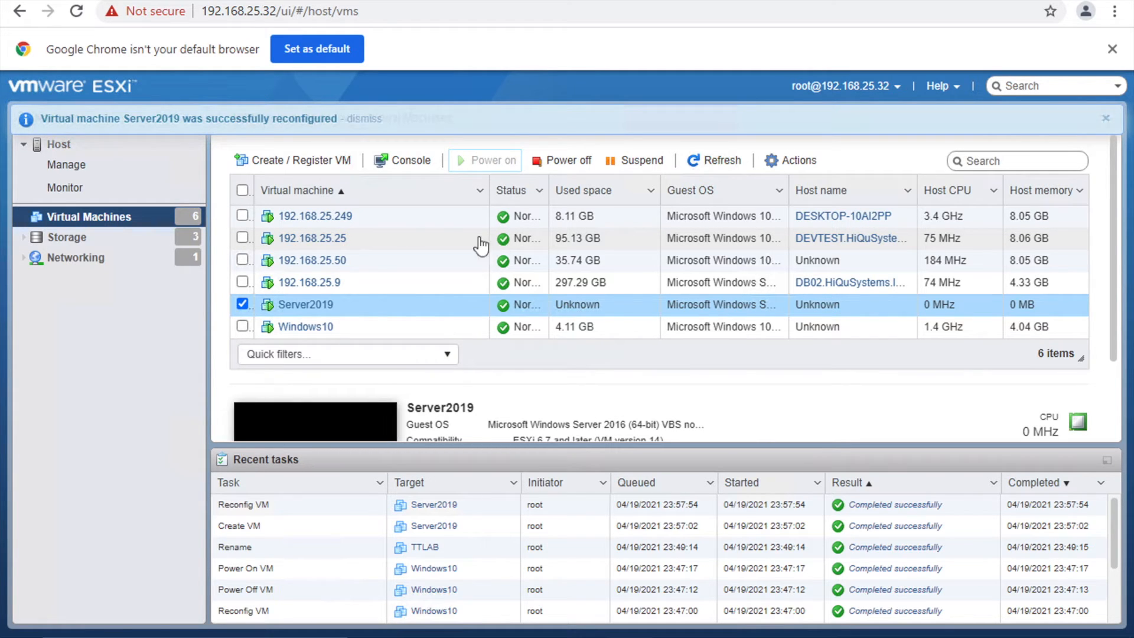
left_click(411, 160)
left_click(423, 179)
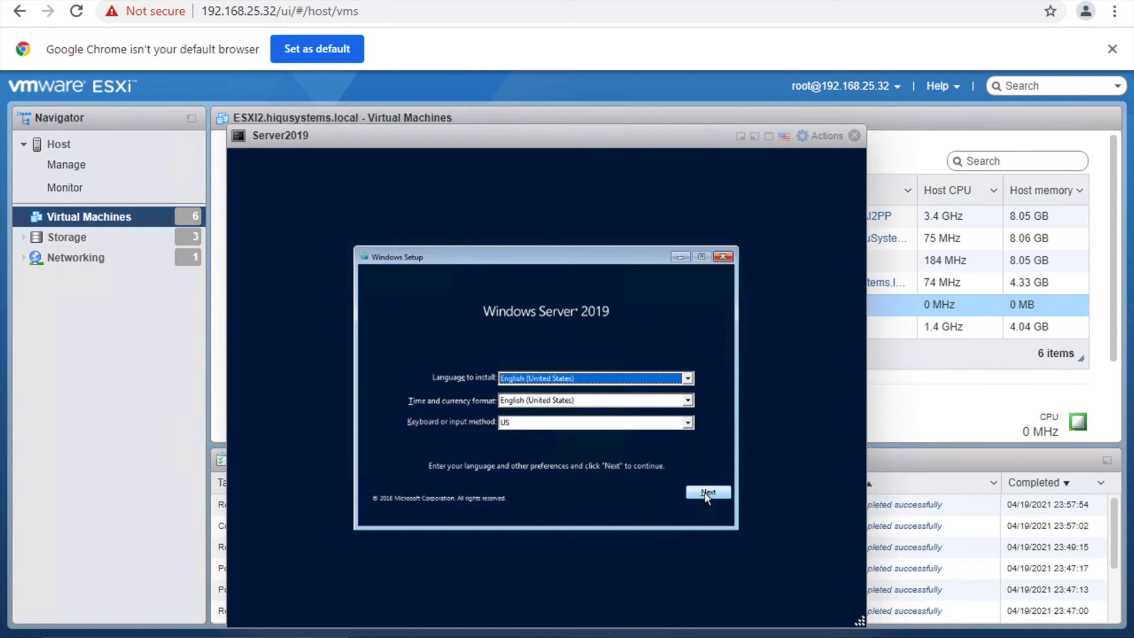
Start Windows Setup with the English (United States) language and US keyboard, choosing the Windows Server 2019 Standard (Desktop Experience) edition
left_click(706, 493)
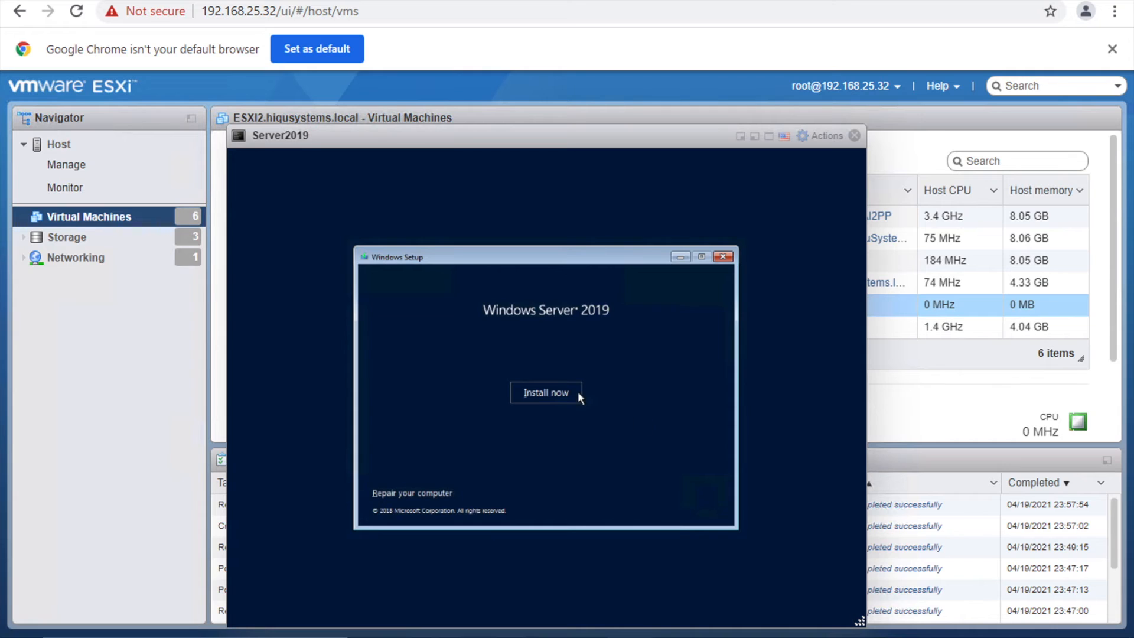
left_click(554, 391)
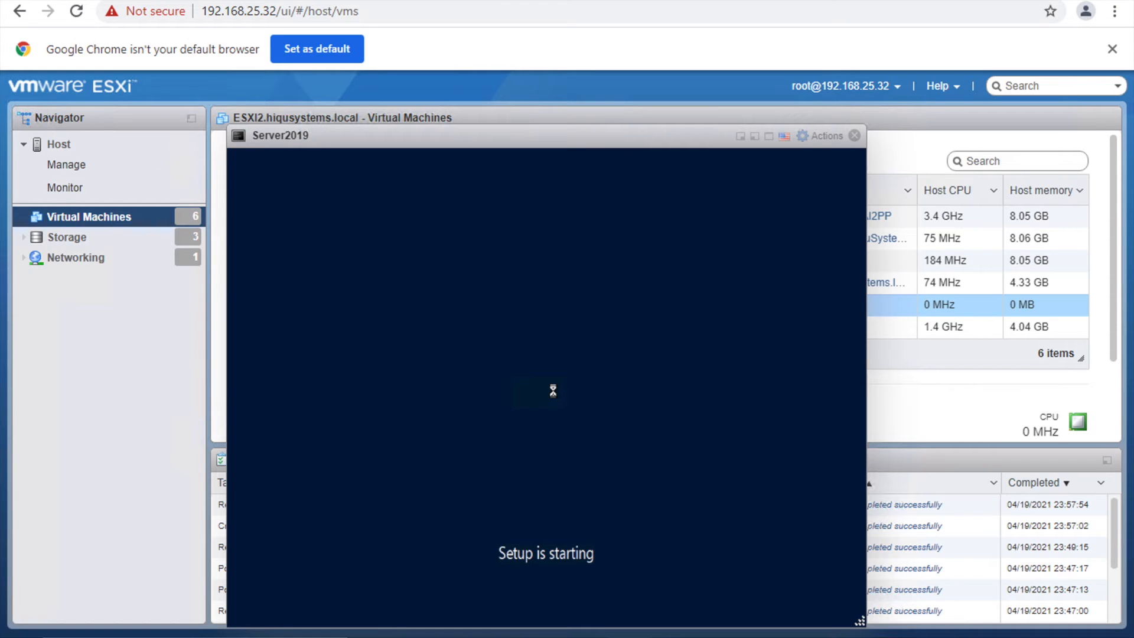
left_click(473, 315)
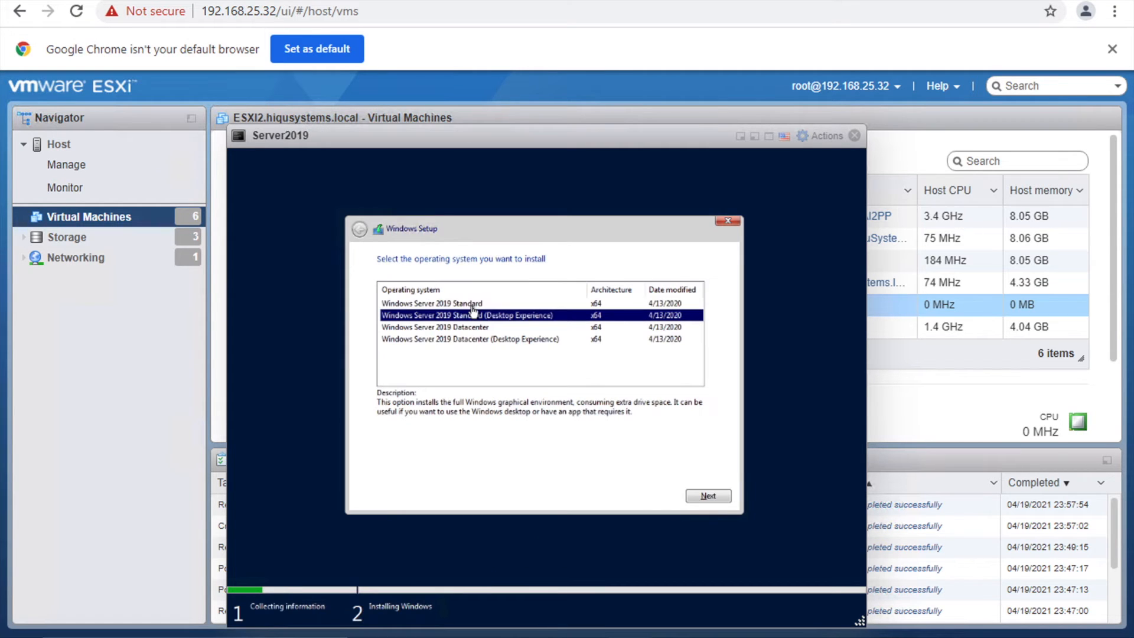
left_click(473, 303)
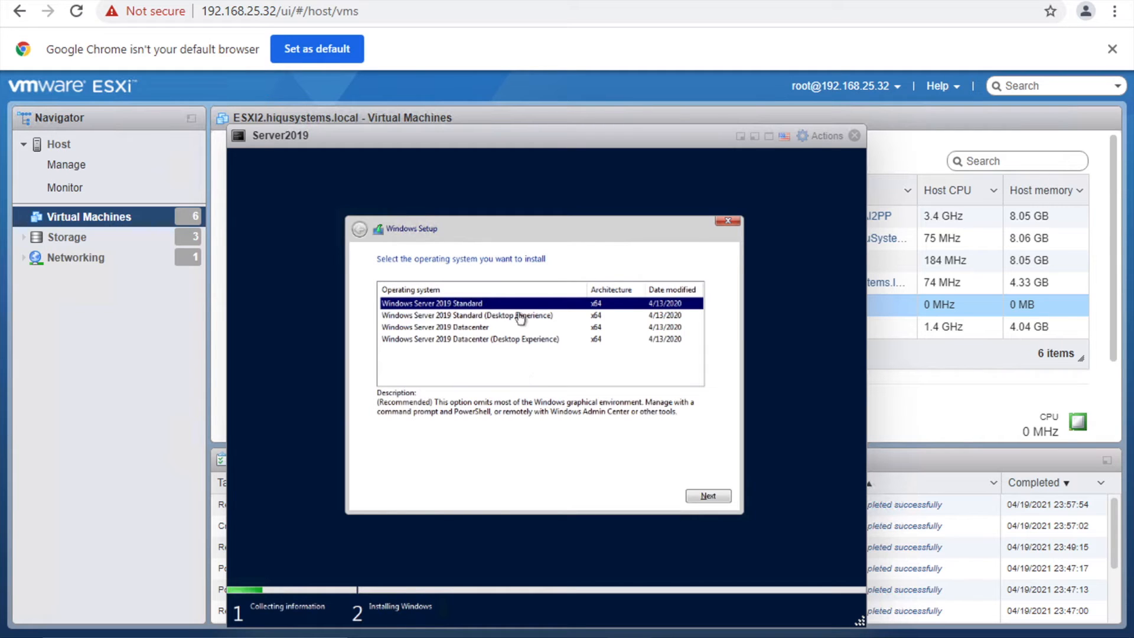
left_click(517, 316)
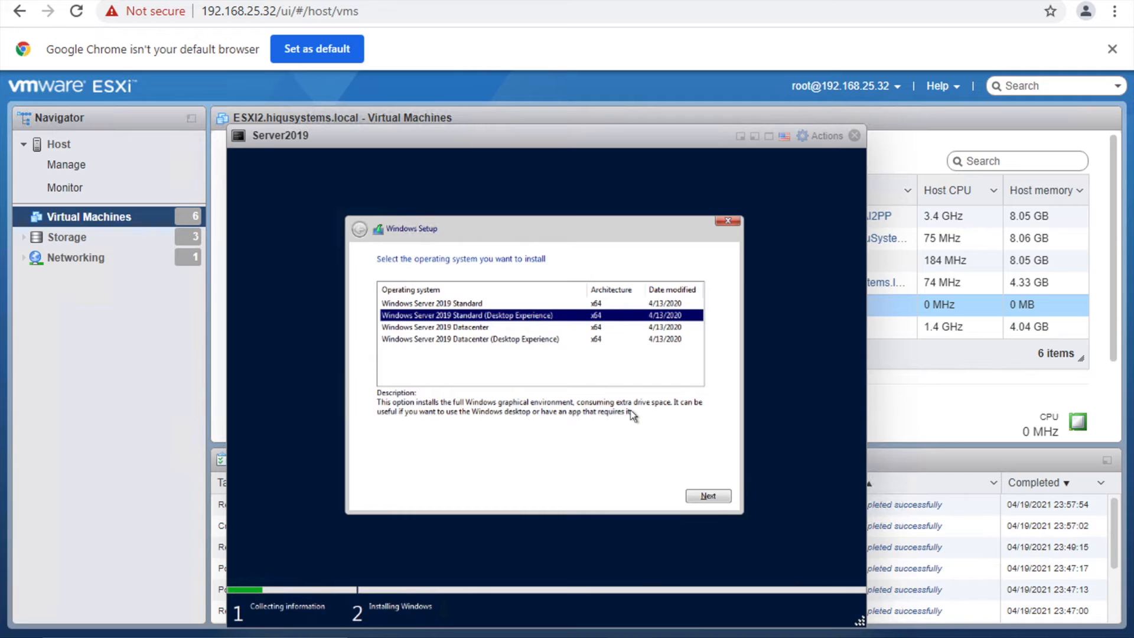
left_click(703, 494)
Accept the license terms and choose the custom installation type, Install Windows only (advanced)
left_click(444, 467)
left_click(708, 495)
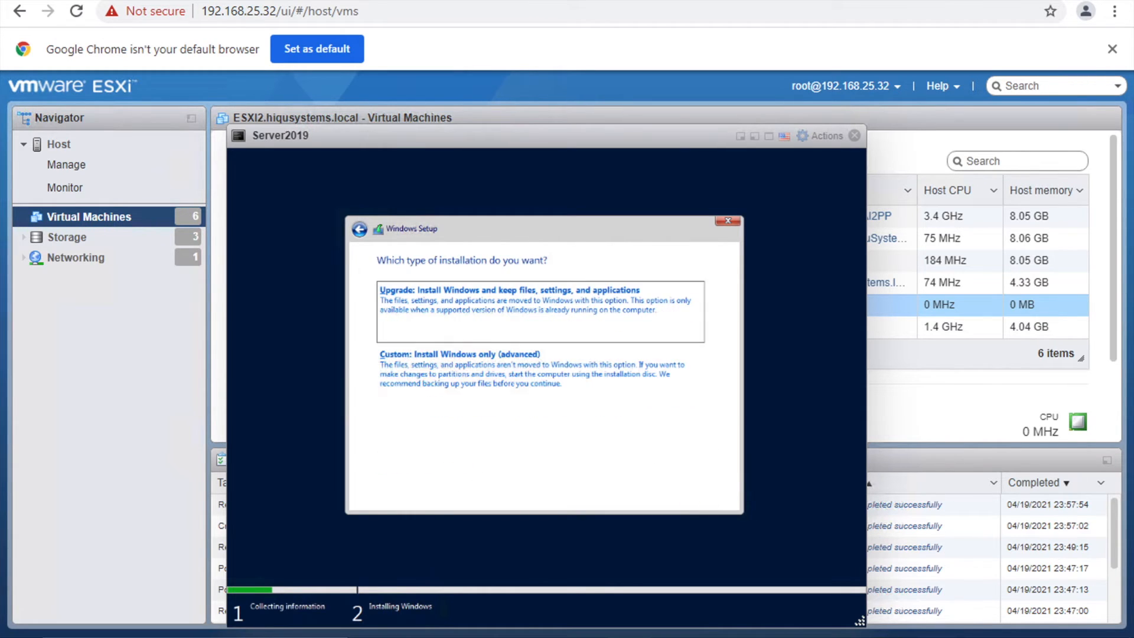
left_click(552, 378)
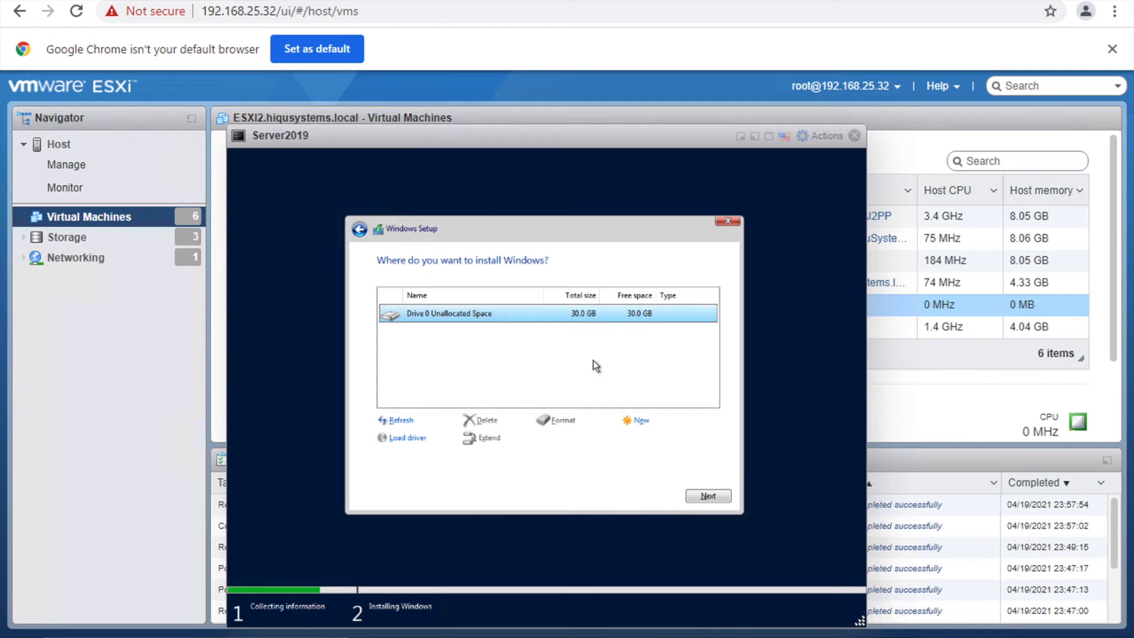
Create a new partition from Drive 0's unallocated space, allowing the additional system partitions, and install Windows on Drive 0 Partition 2
left_click(640, 422)
left_click(678, 442)
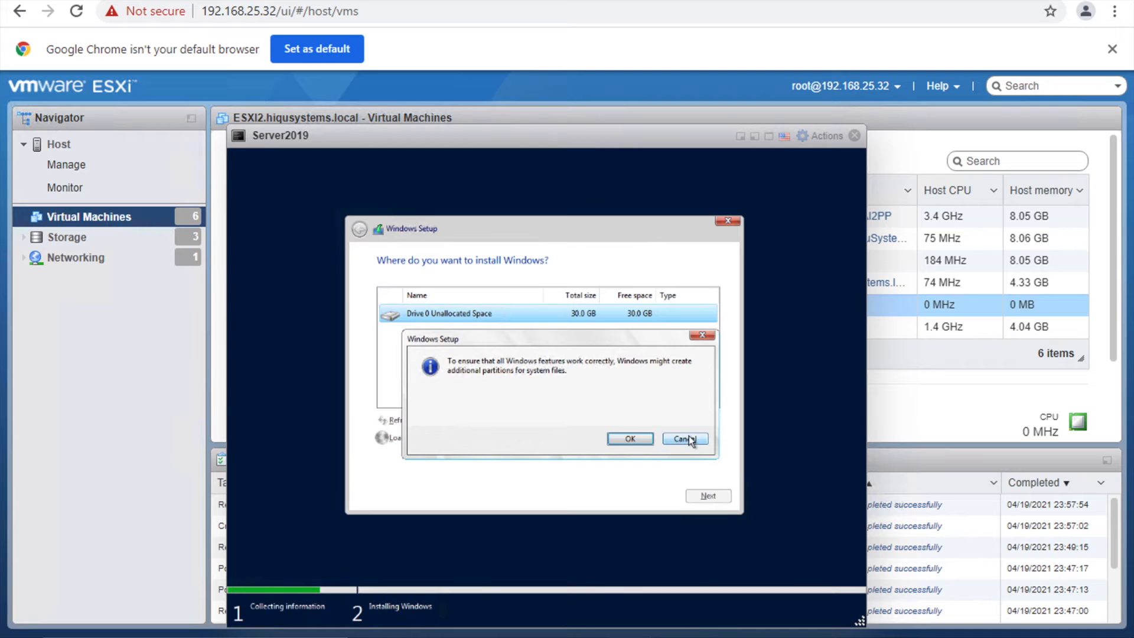
left_click(645, 439)
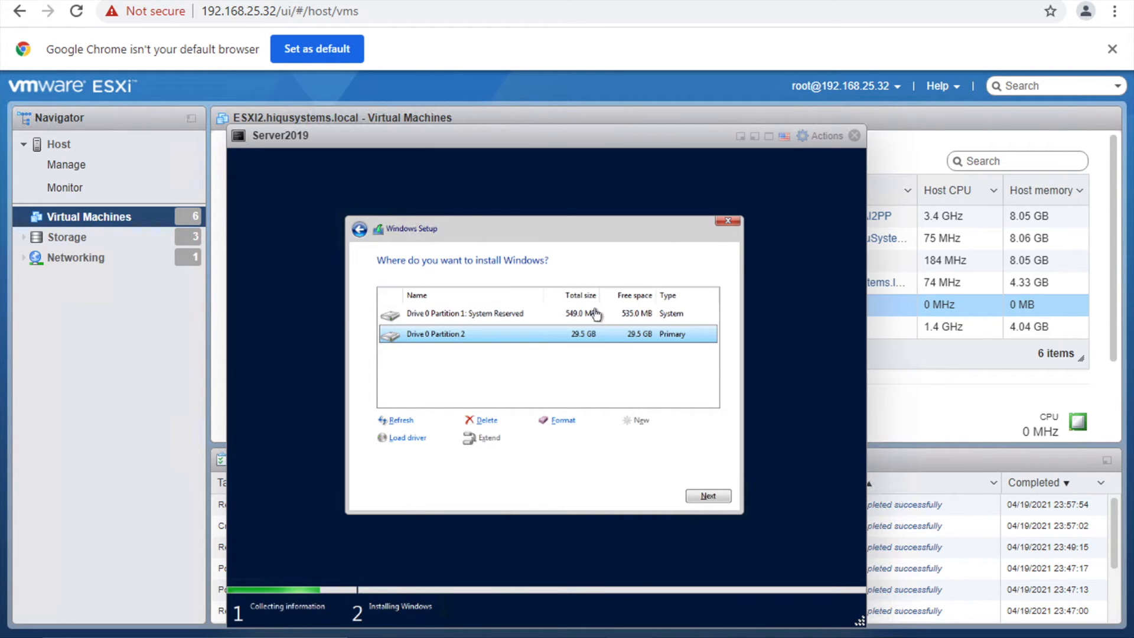
left_click(704, 494)
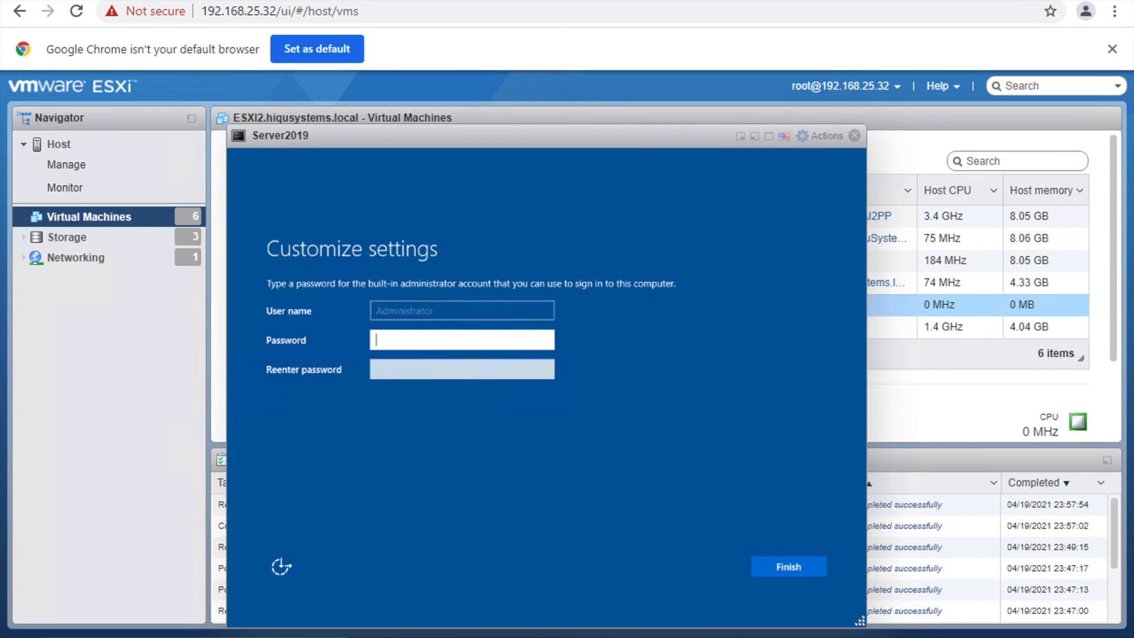
Enter and re-enter a password for the built-in Administrator account and finish customizing the settings
type("*********")
key("Tab")
type("*********")
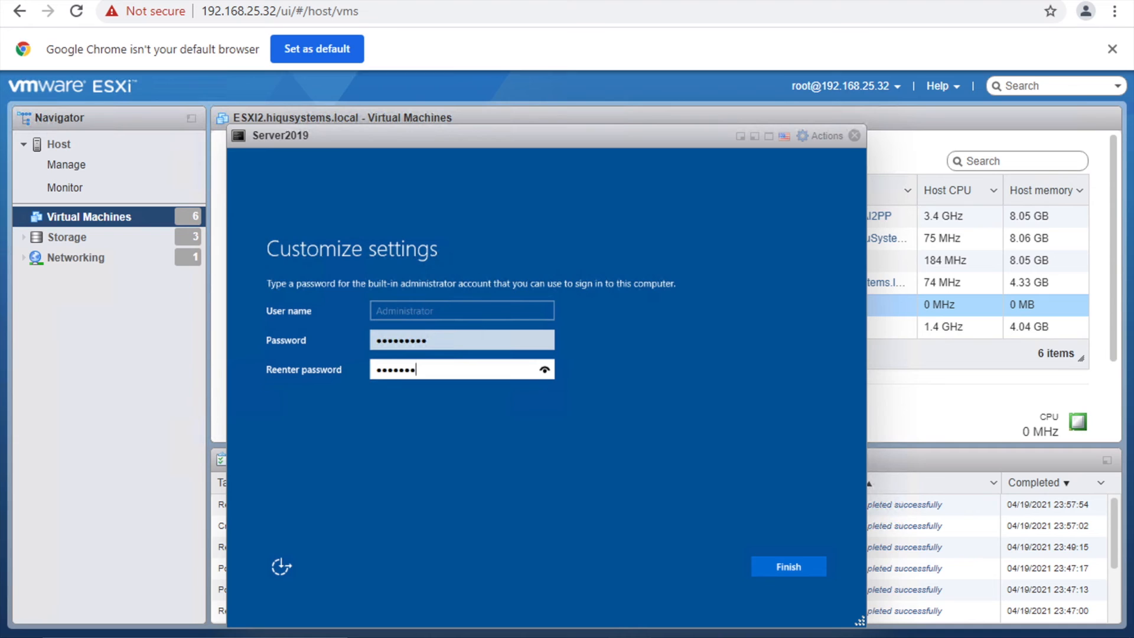
left_click(803, 569)
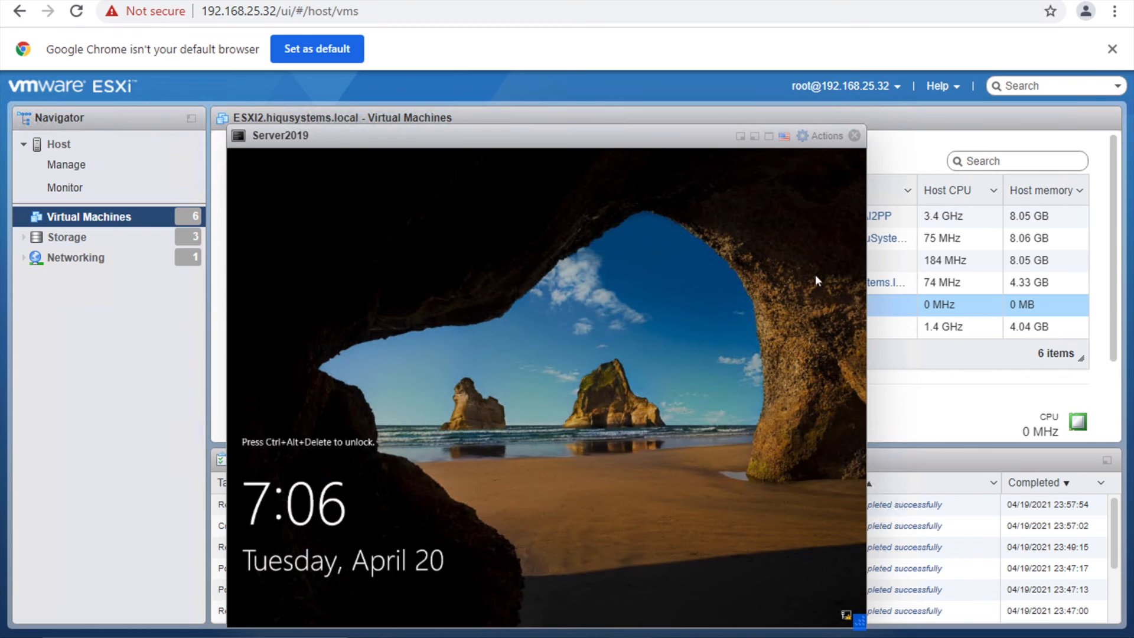
Send Ctrl-Alt-Delete to the Server2019 guest OS to unlock its sign-in screen
left_click(813, 139)
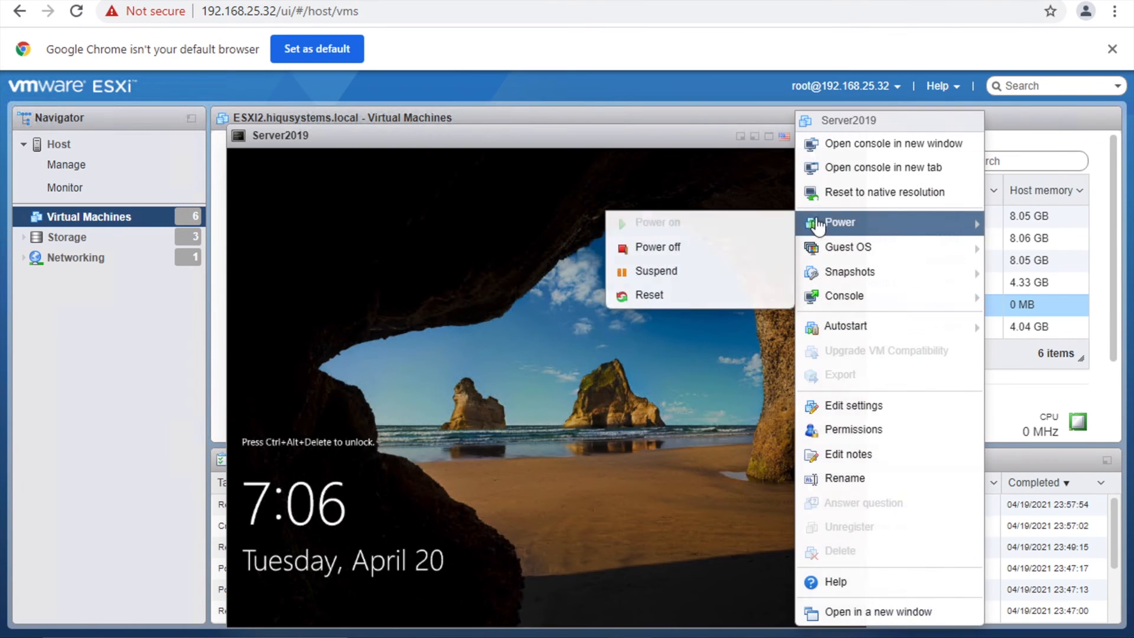
mouse_move(827, 224)
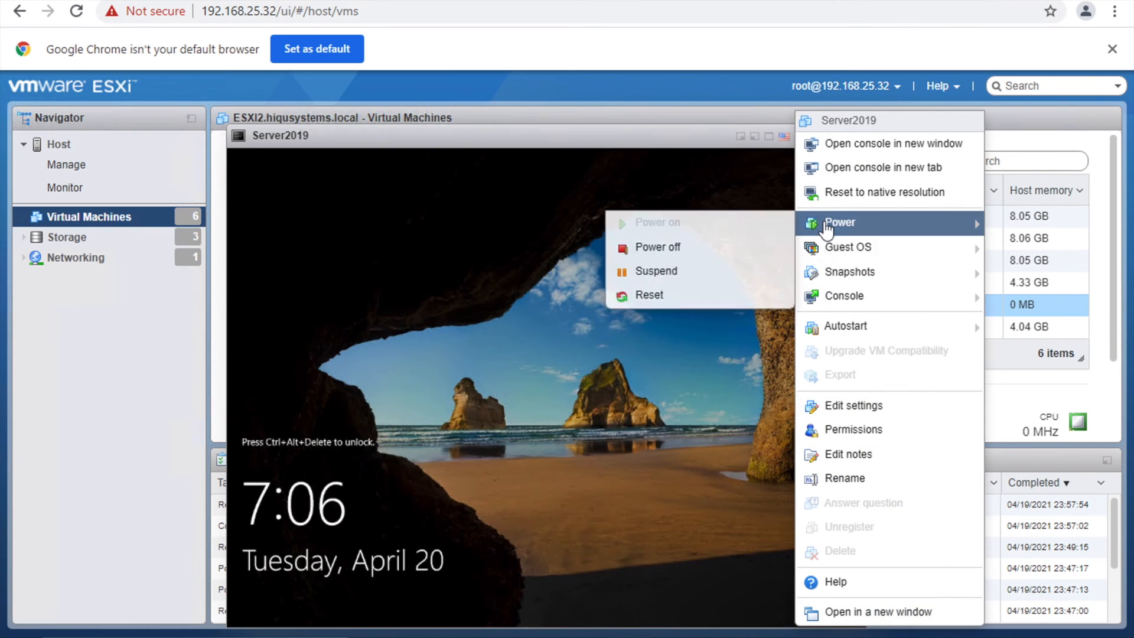
mouse_move(839, 246)
mouse_move(721, 304)
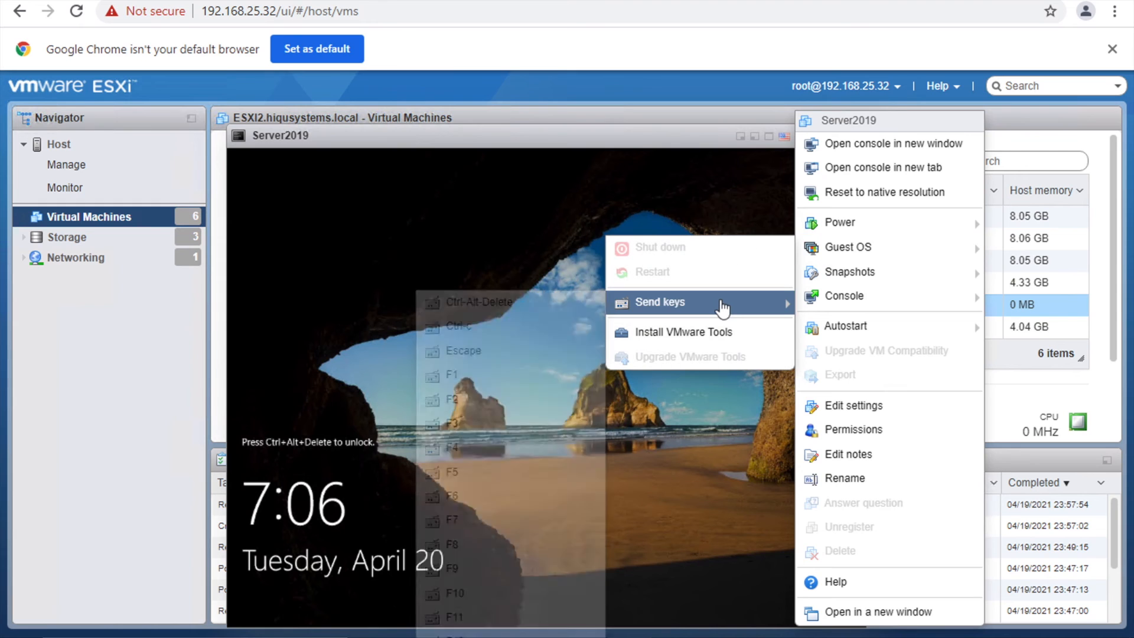
left_click(582, 305)
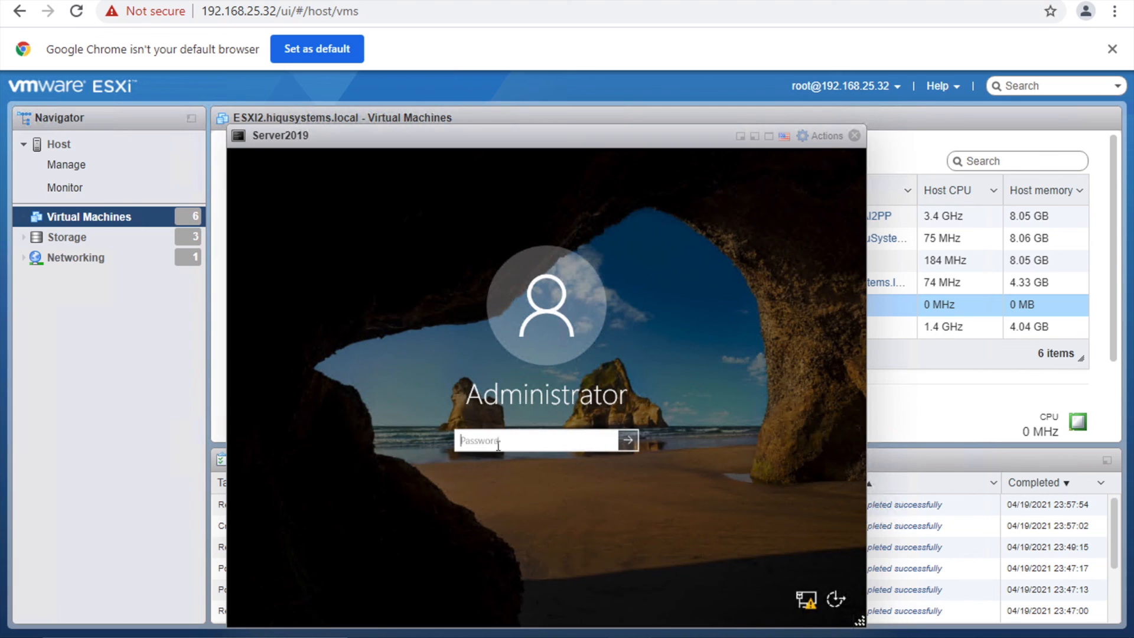
Sign in with the Administrator account password and allow the server to be discoverable on the network
type("*********")
key("Return")
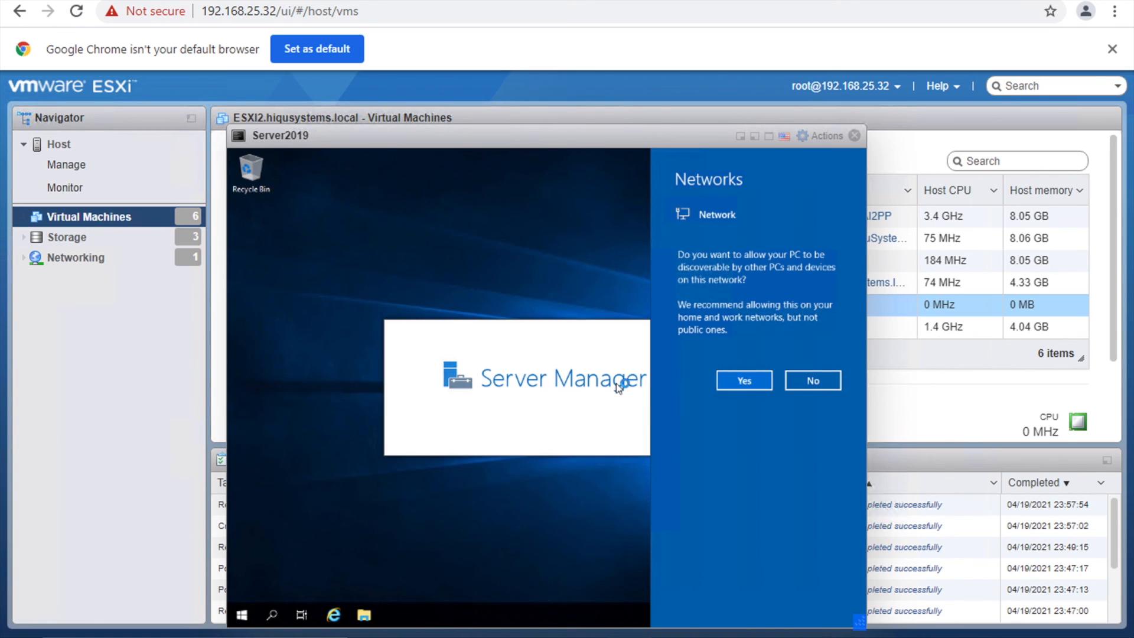
left_click(731, 380)
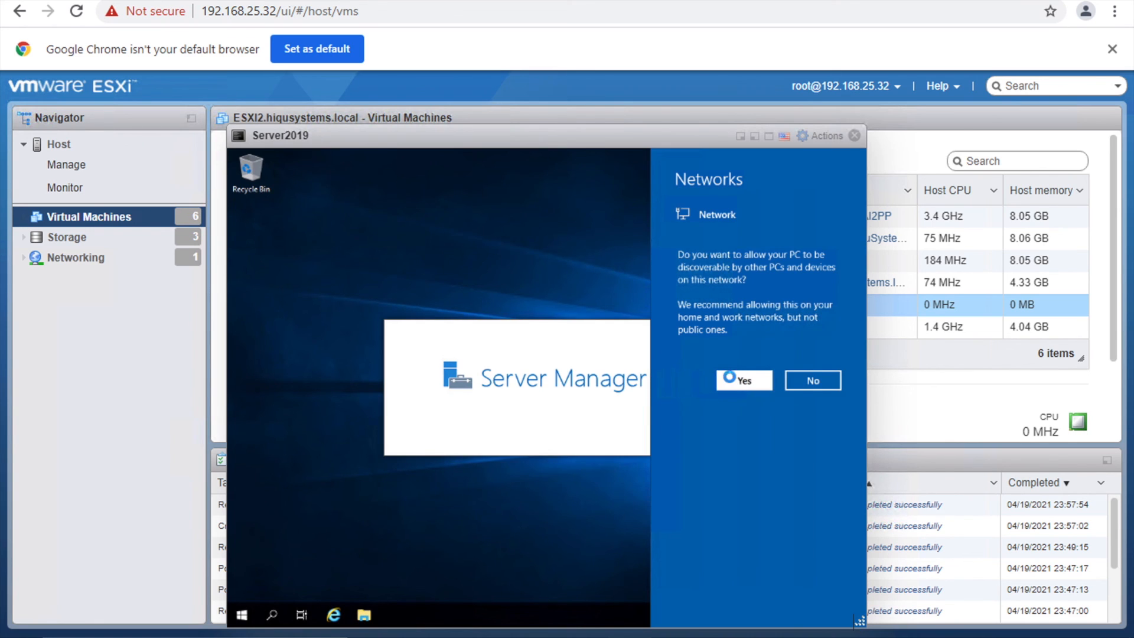